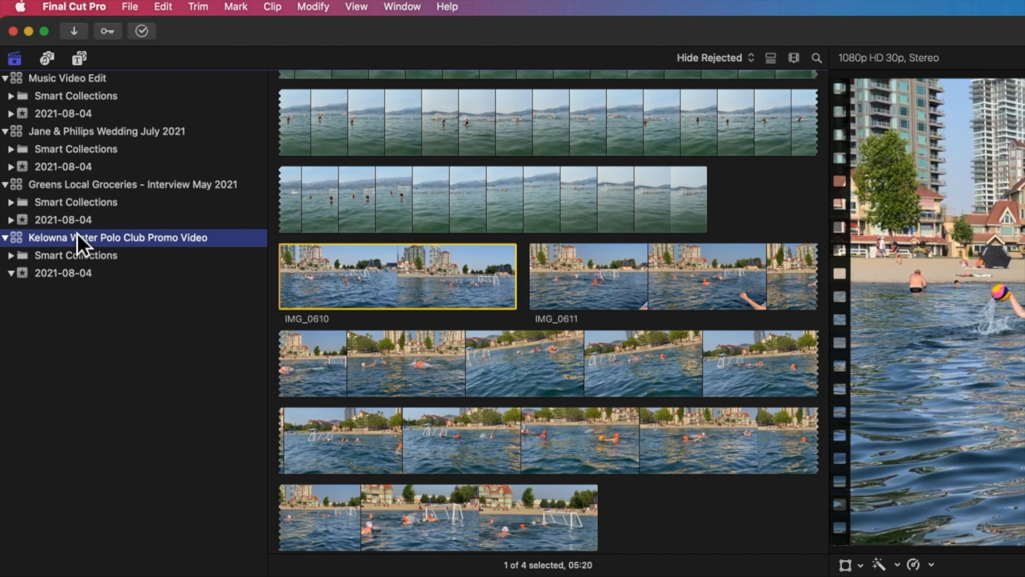
# Step: Reveal the Kelowna Water Polo Club Promo Video library's file in Finder
pyautogui.rightClick(85, 240)
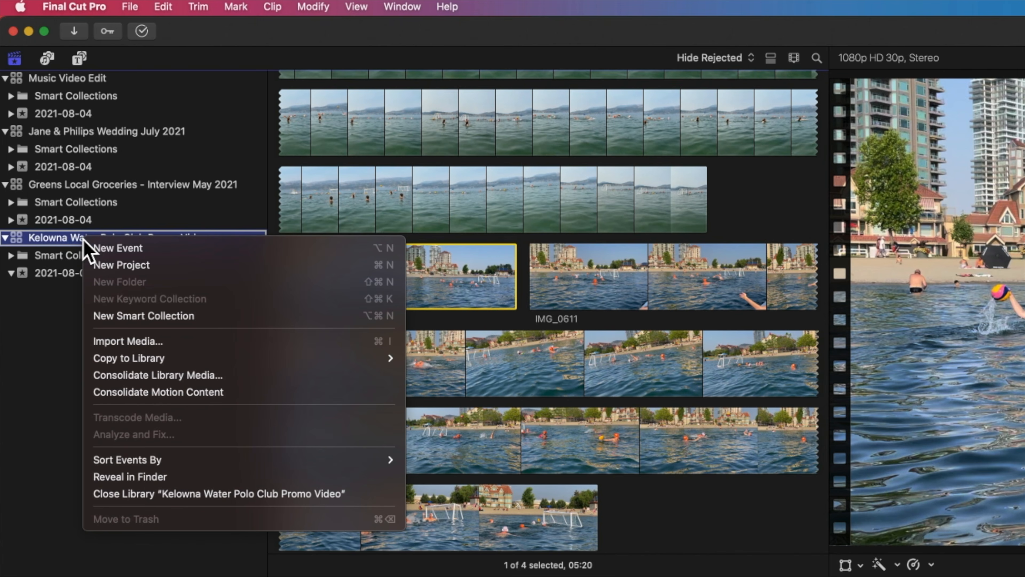
pyautogui.click(123, 477)
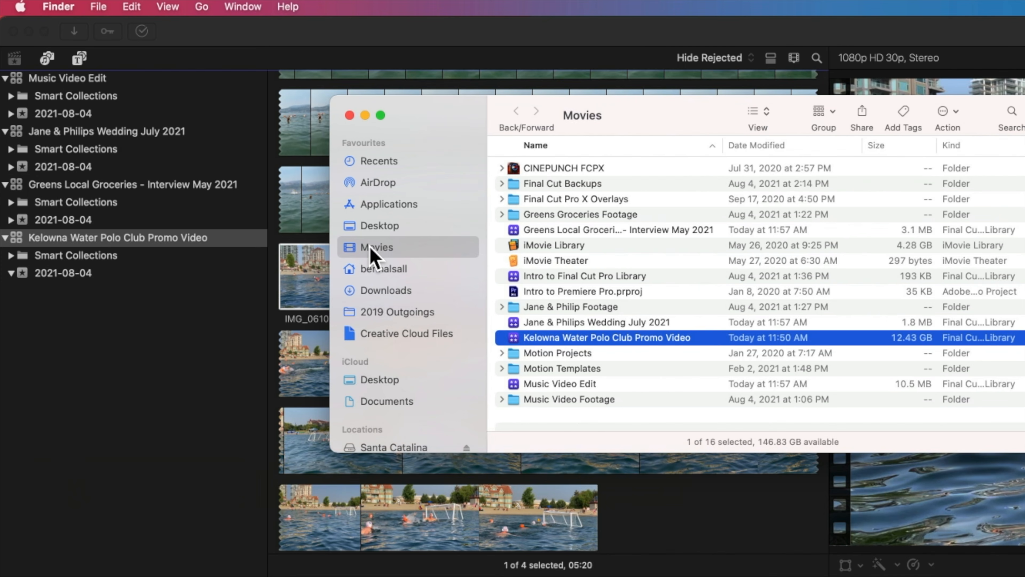
pyautogui.scroll(-2, 373, 252)
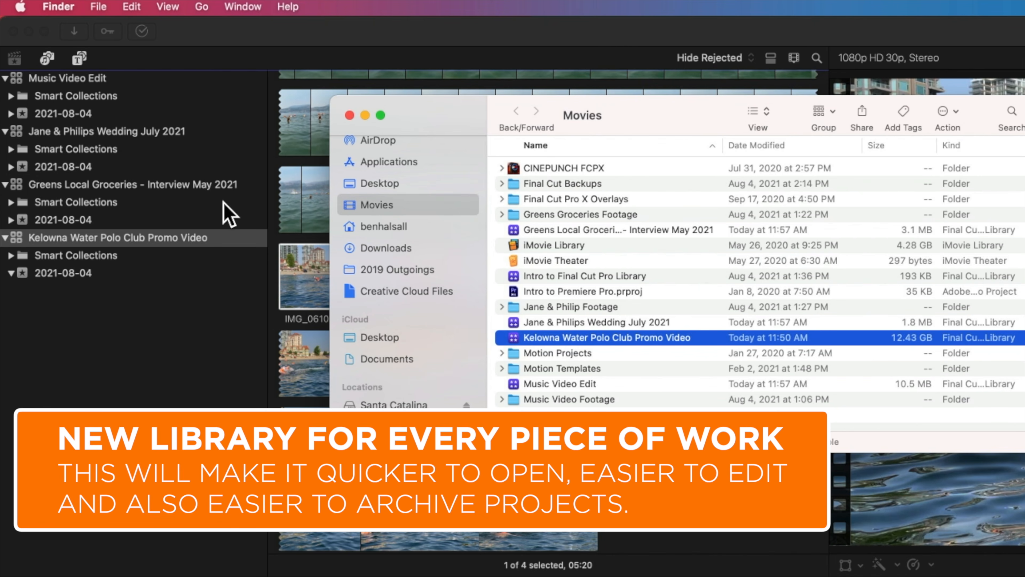
# Step: Select the Greens Local Groceries library file in the Movies folder and show the folder's contents as icons
pyautogui.click(517, 232)
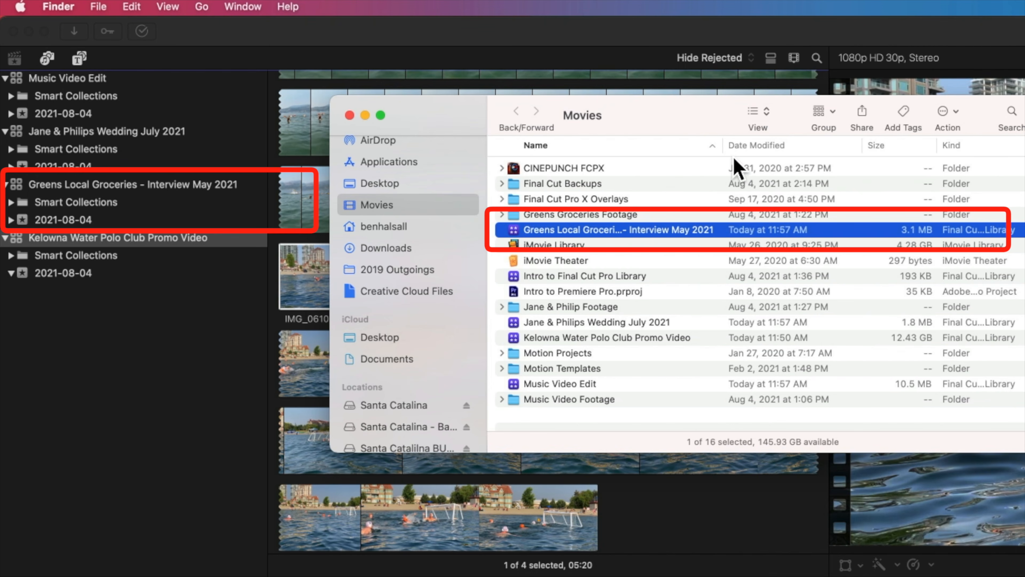
pyautogui.click(766, 115)
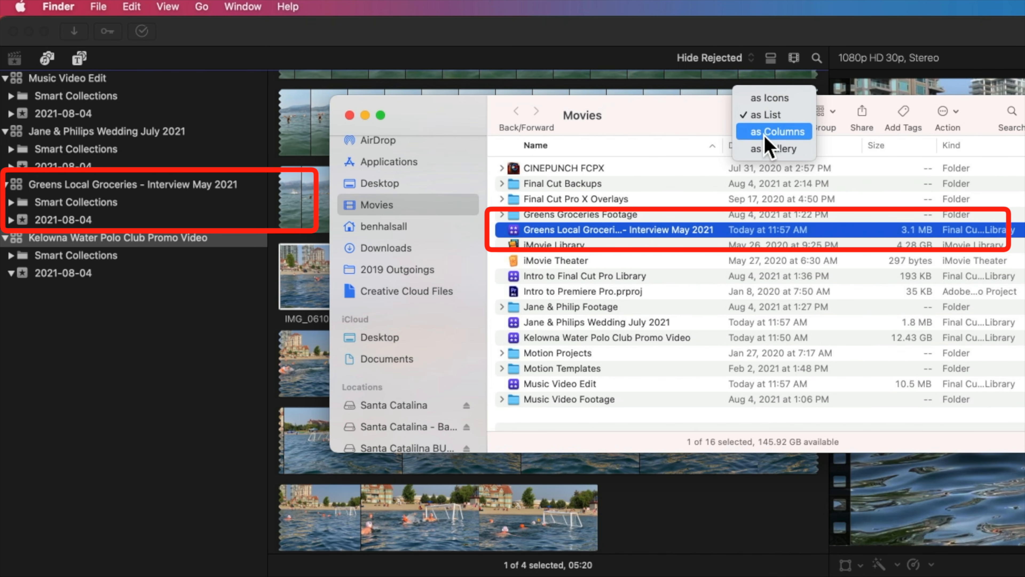
pyautogui.click(769, 98)
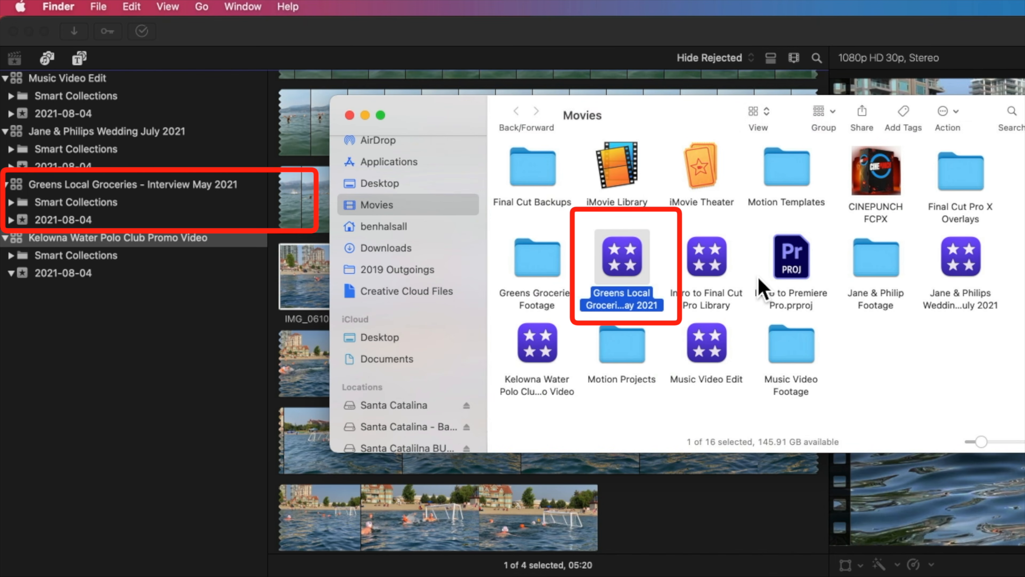
# Step: Go through the Intro to Final Cut Pro, wedding, Kelowna Water Polo and Music Video Edit library files, selecting each in turn
pyautogui.click(708, 270)
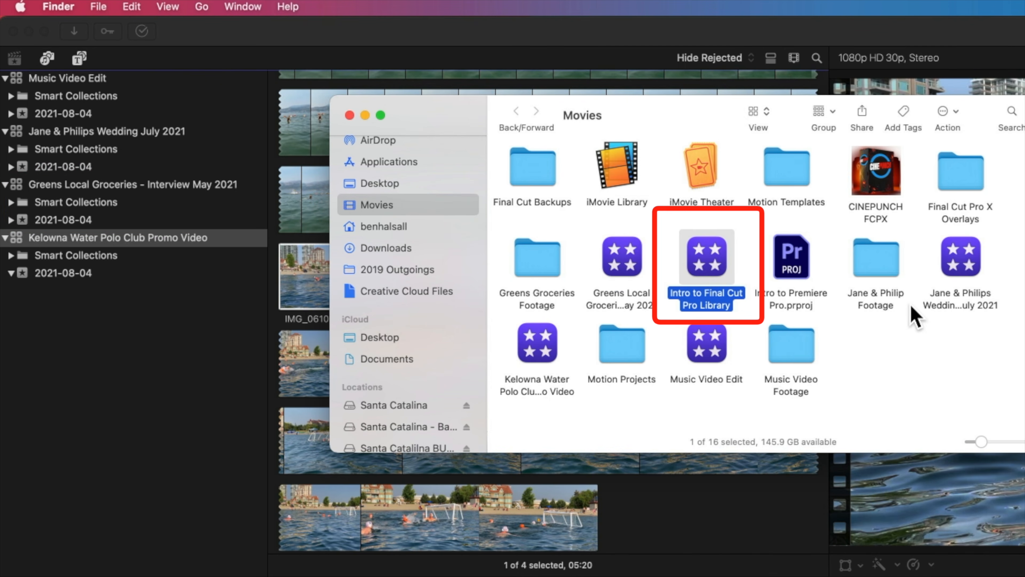
pyautogui.click(967, 266)
pyautogui.click(529, 350)
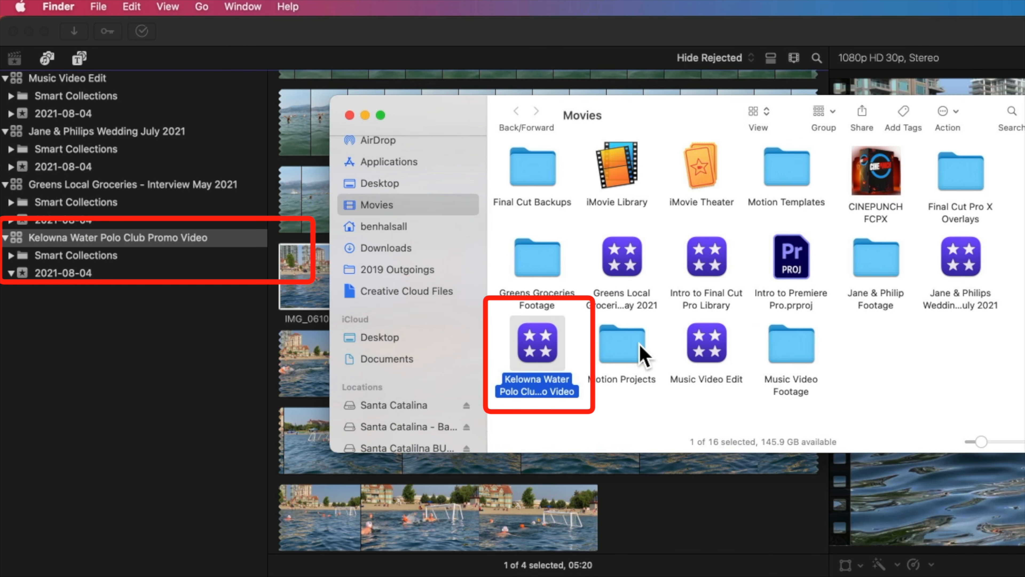
pyautogui.click(706, 348)
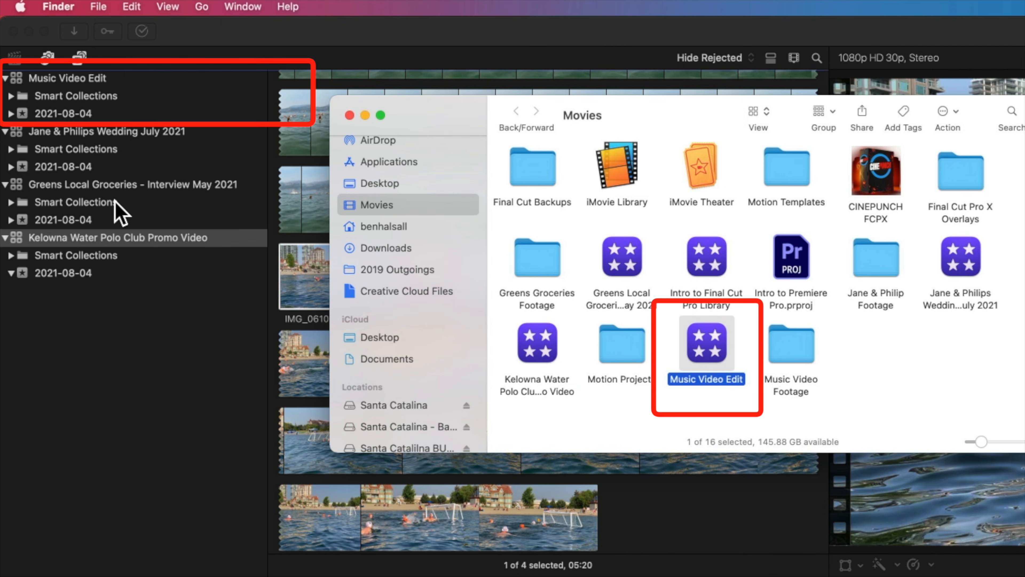
# Step: Return to Final Cut Pro and create a new library named Final Cut Pro Intro in the Movies folder
pyautogui.click(224, 48)
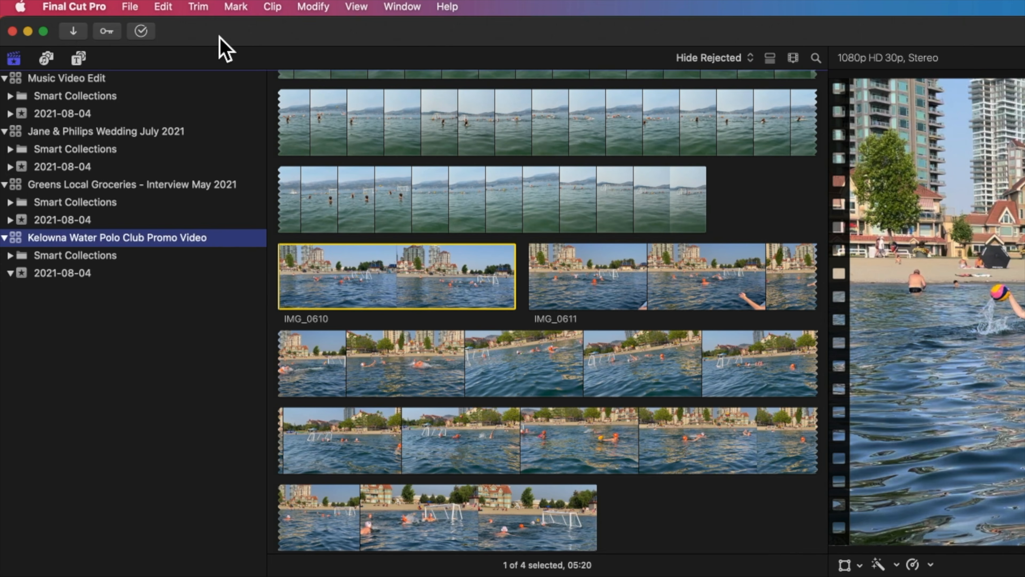
pyautogui.click(130, 7)
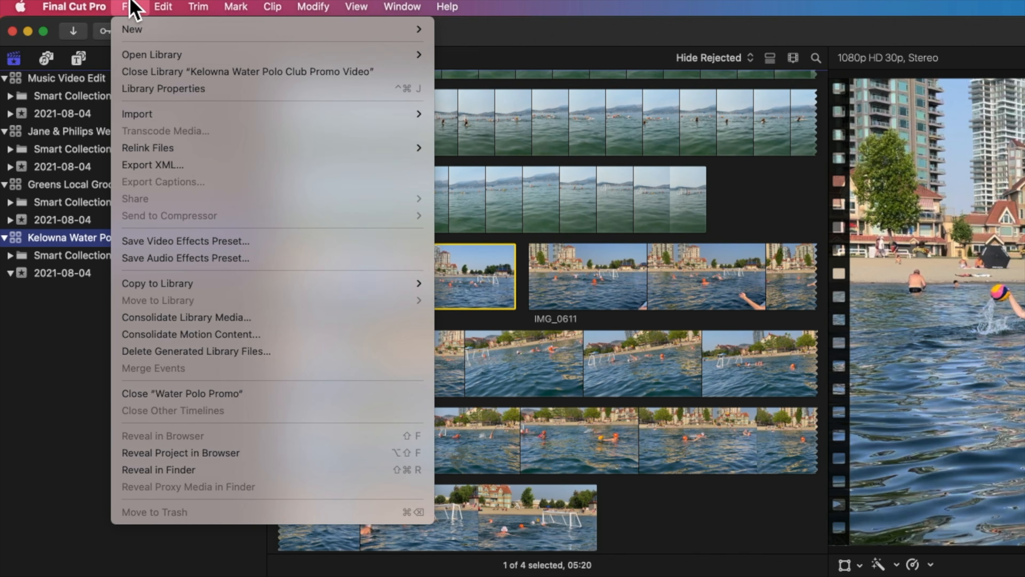
pyautogui.moveTo(138, 36)
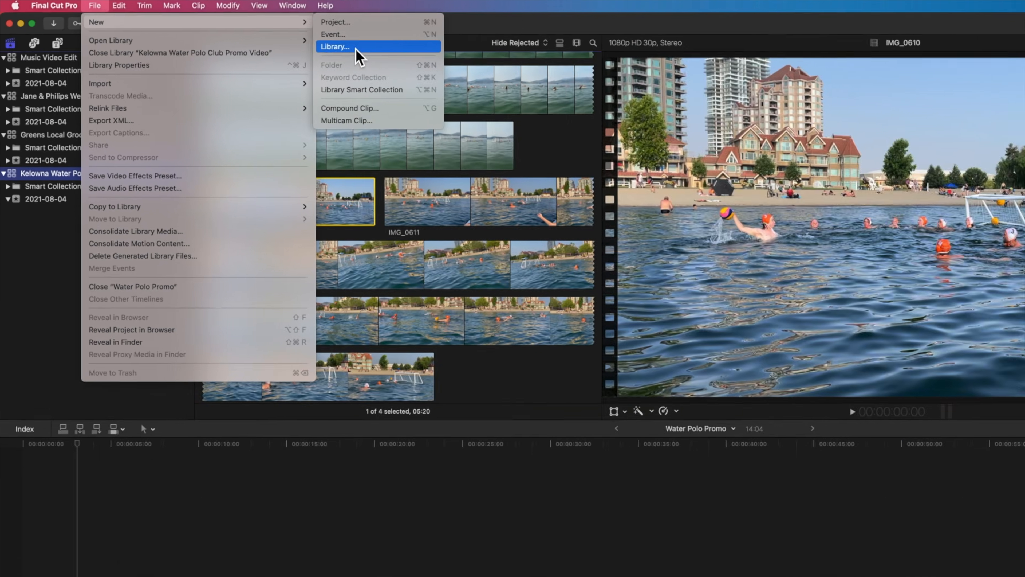
pyautogui.click(484, 65)
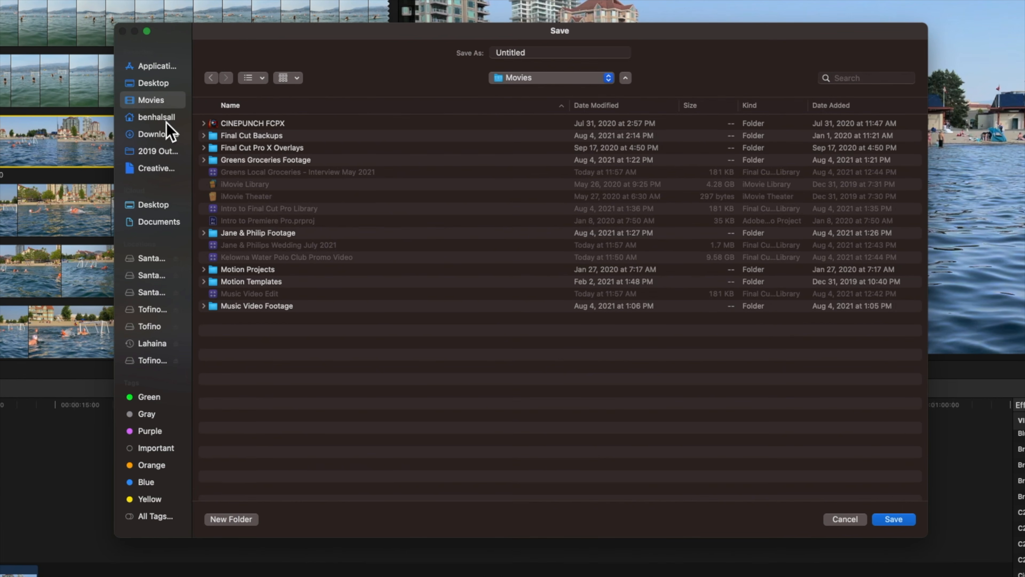
pyautogui.click(540, 52)
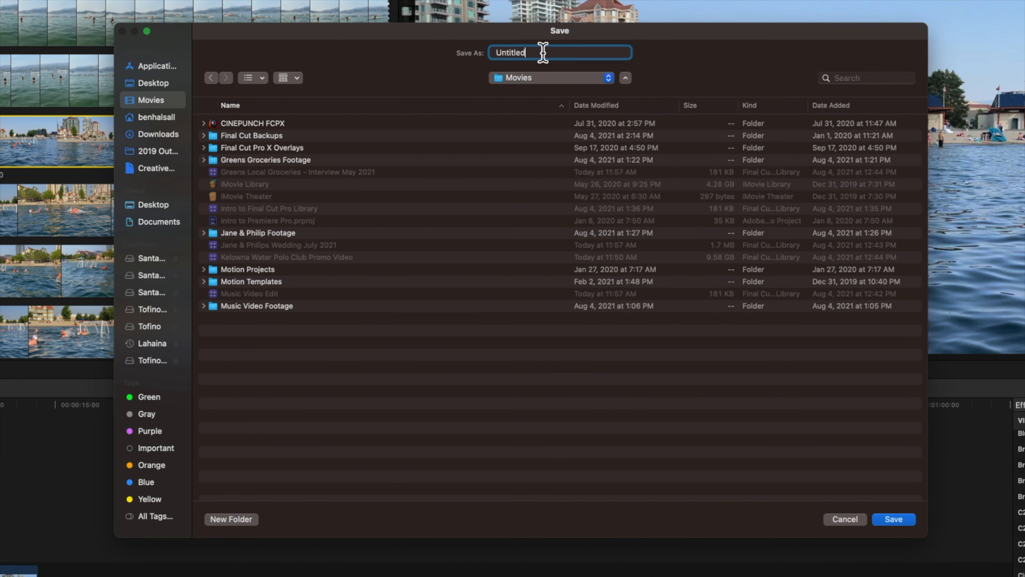
pyautogui.write('Final Cut Pro Intro')
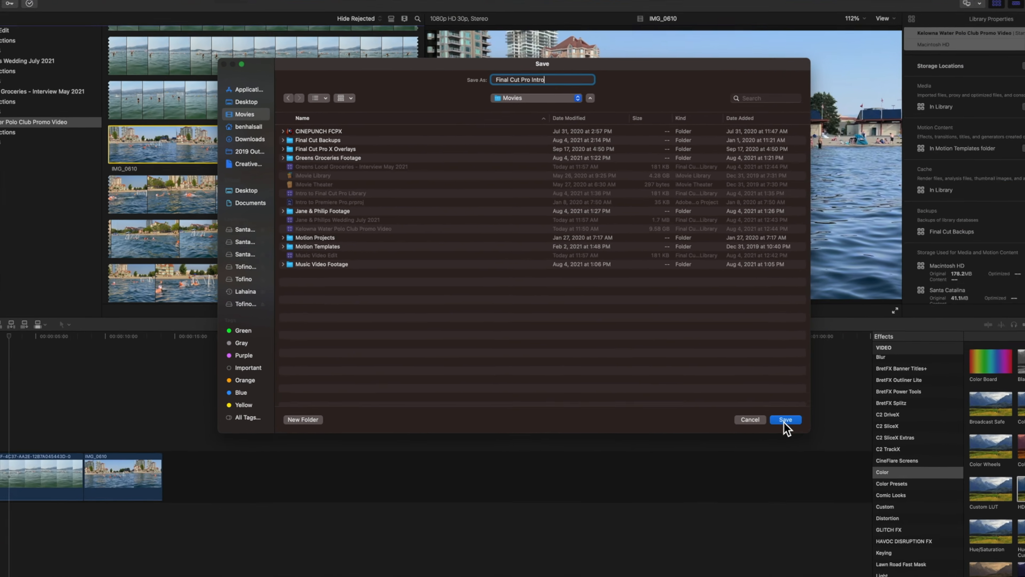
pyautogui.click(893, 519)
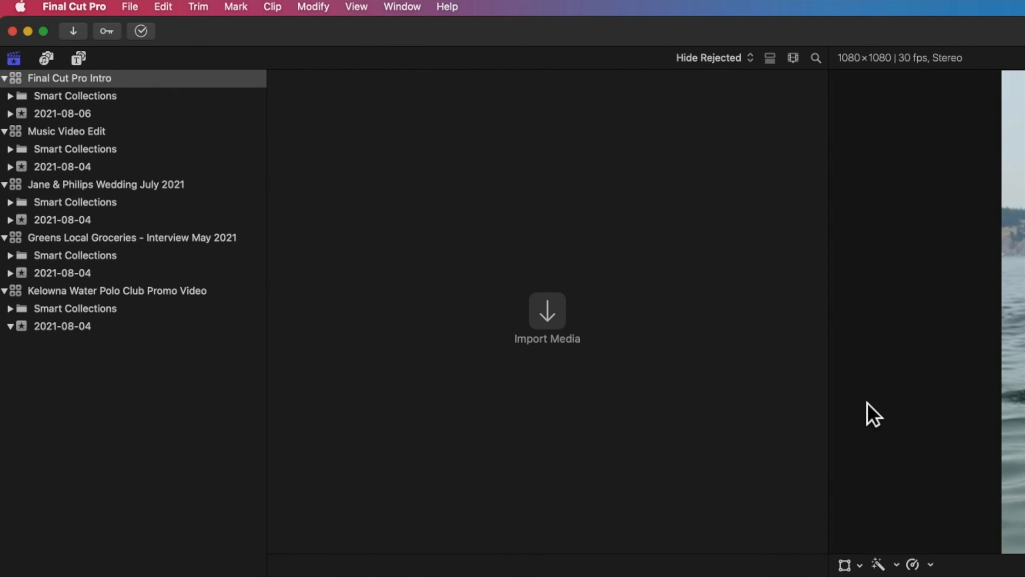
# Step: Close the Music Video Edit library
pyautogui.click(56, 113)
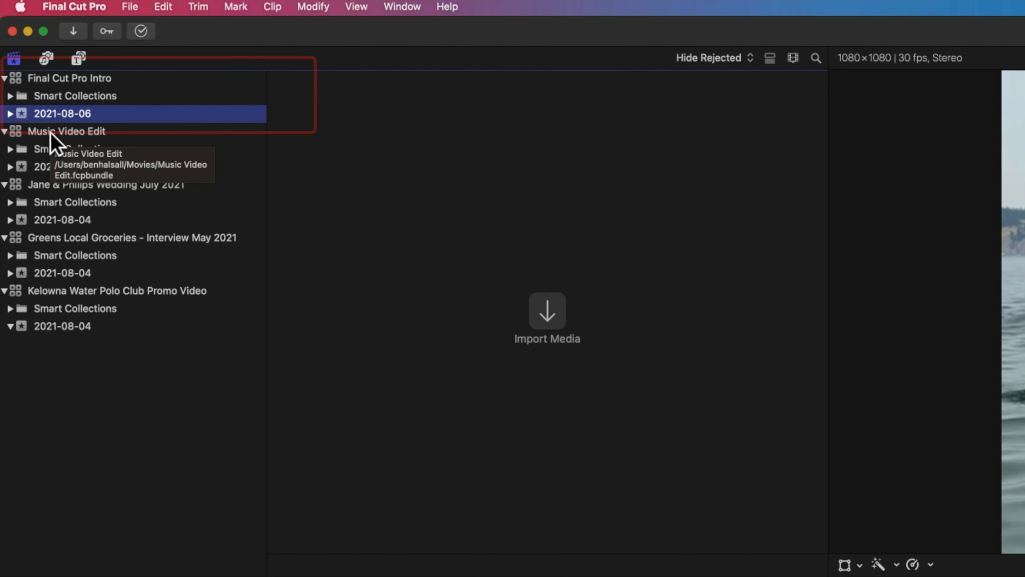
pyautogui.click(48, 131)
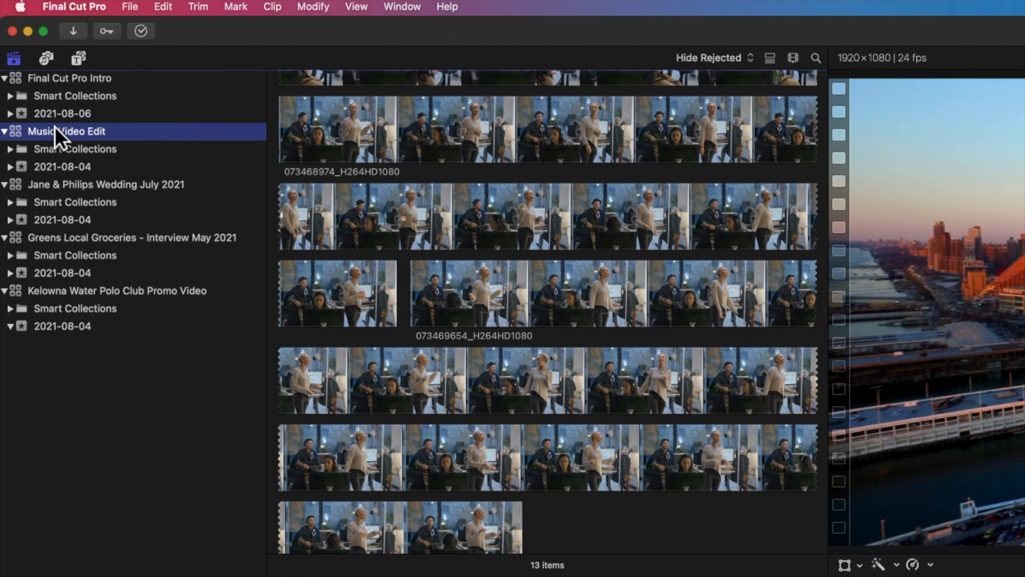
pyautogui.rightClick(56, 130)
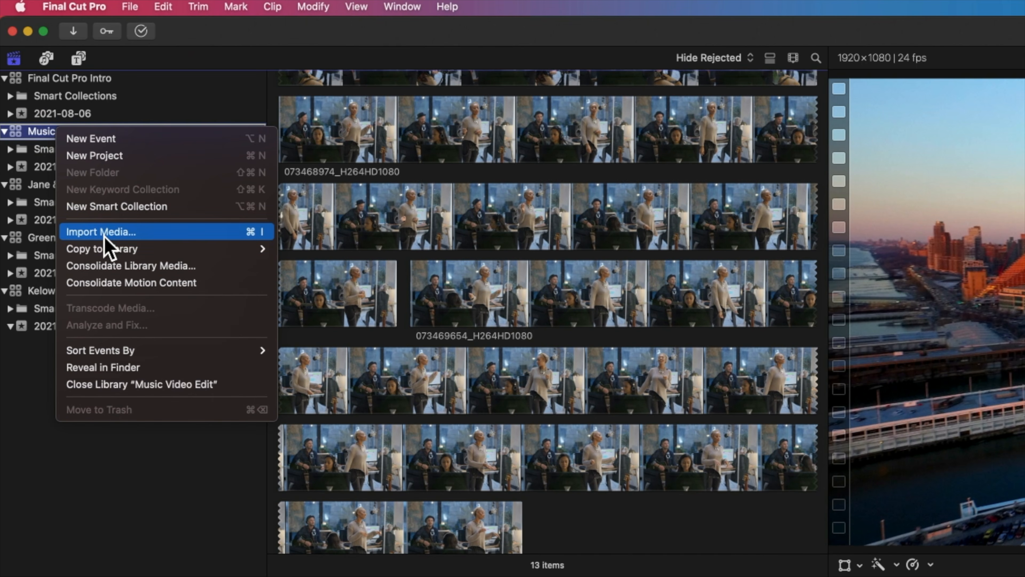
pyautogui.moveTo(104, 249)
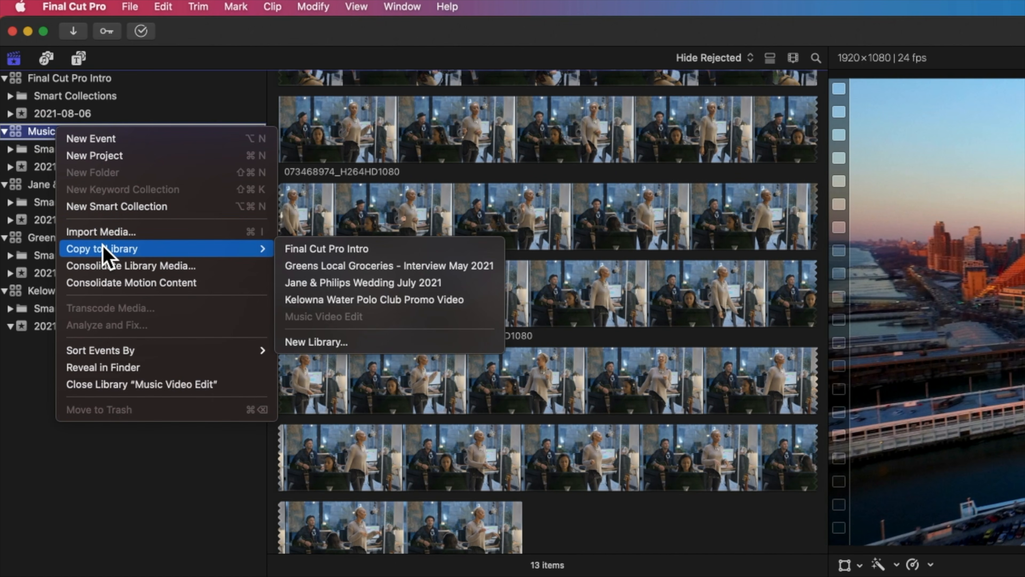
pyautogui.click(99, 384)
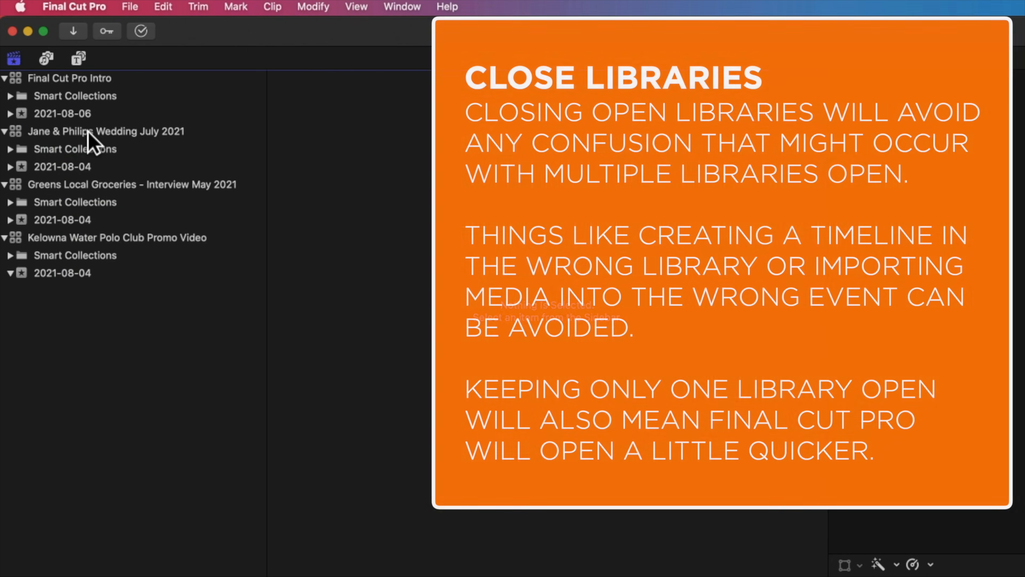
# Step: Close the wedding, Greens Local Groceries and Kelowna Water Polo Club Promo Video libraries, keeping only Final Cut Pro Intro open
pyautogui.rightClick(88, 131)
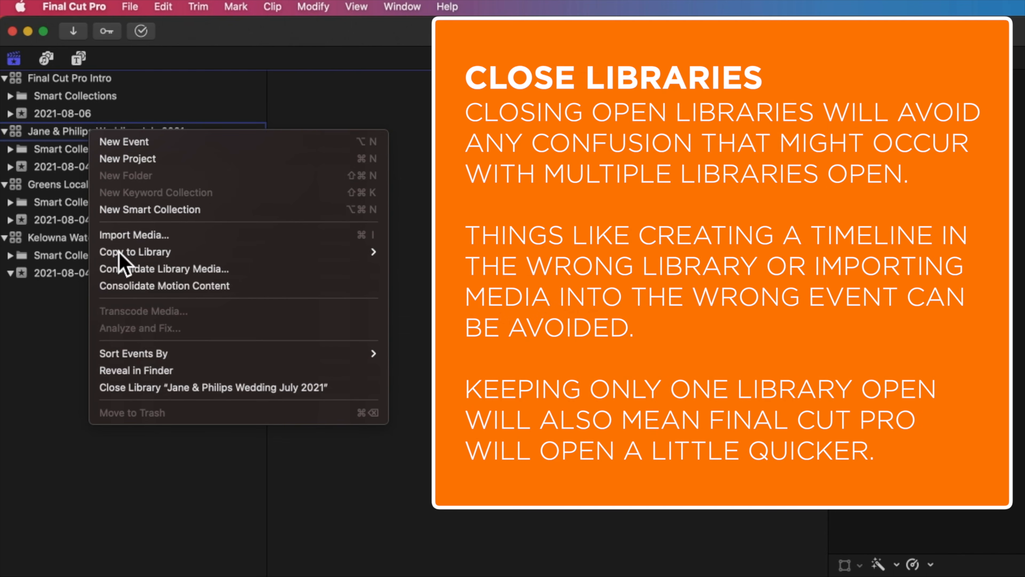
pyautogui.click(142, 388)
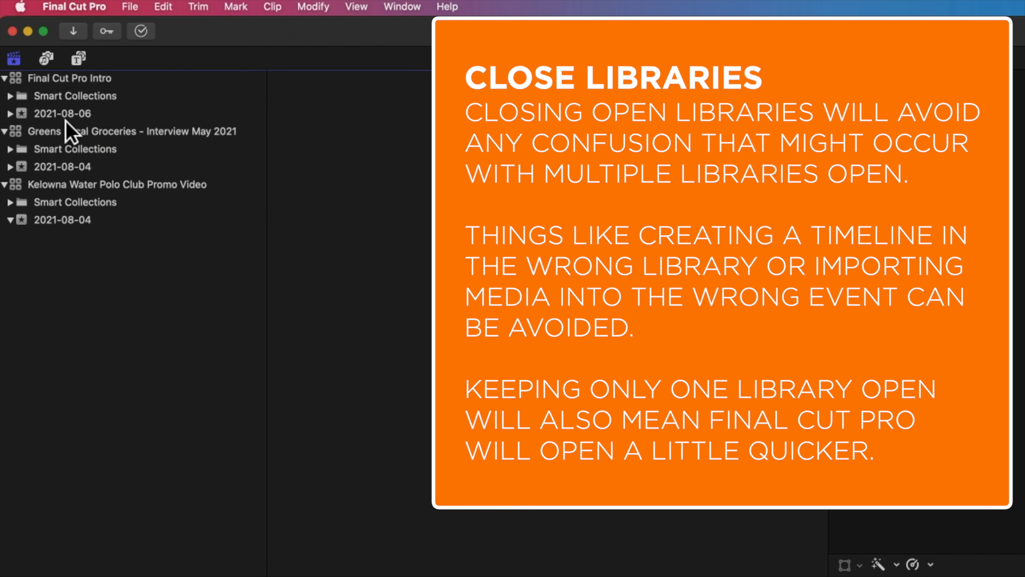
pyautogui.rightClick(65, 134)
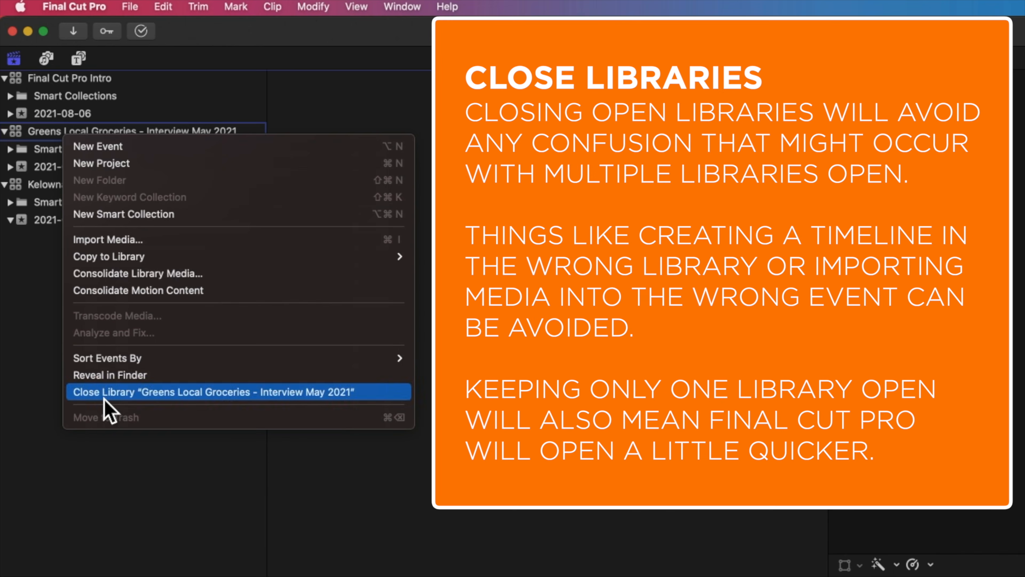
pyautogui.click(104, 397)
pyautogui.rightClick(70, 132)
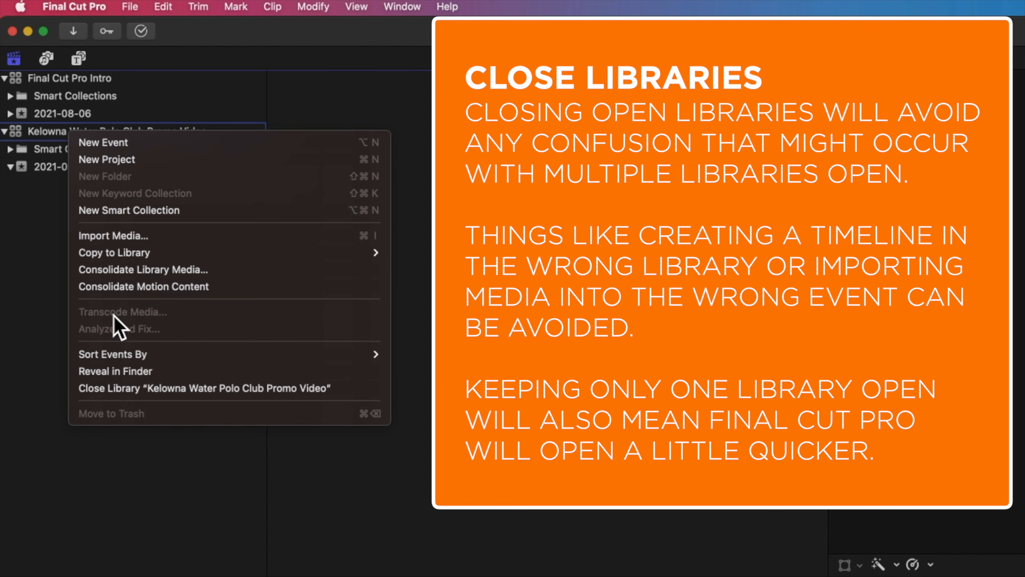
pyautogui.click(109, 389)
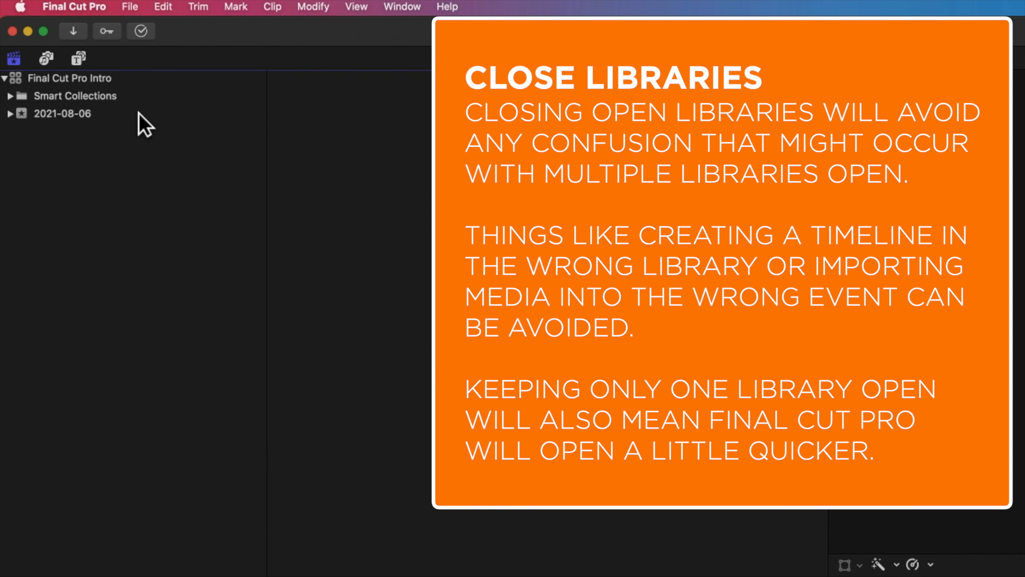
# Step: Create a 4K project named New Edit Timeline in the Final Cut Pro Intro library
pyautogui.click(107, 79)
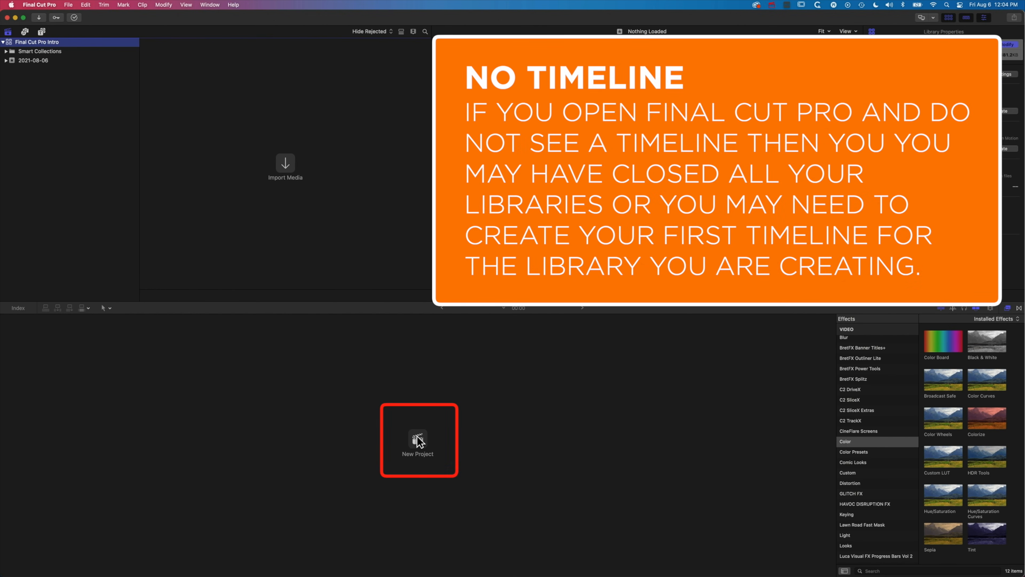
pyautogui.click(418, 443)
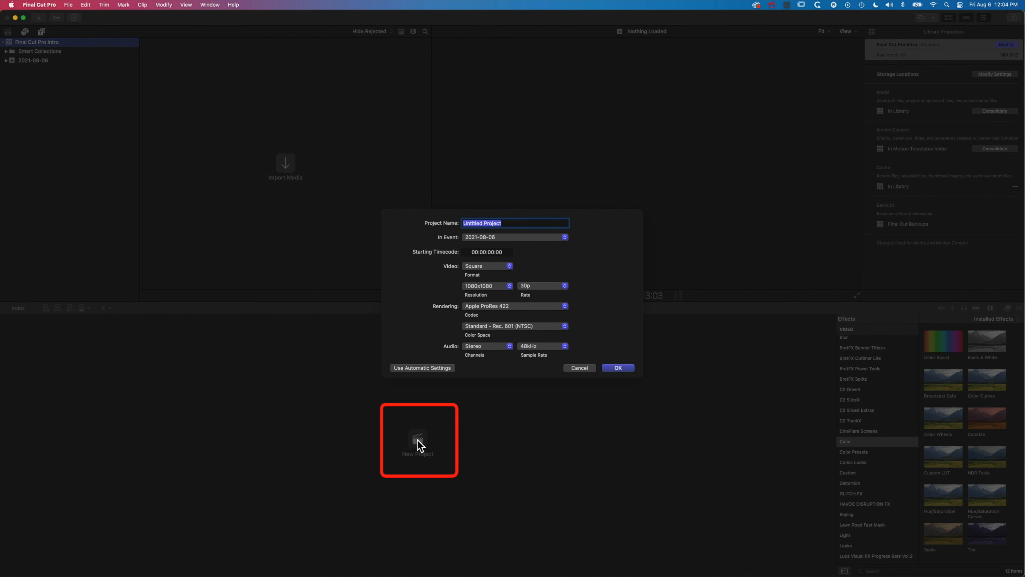
pyautogui.click(494, 267)
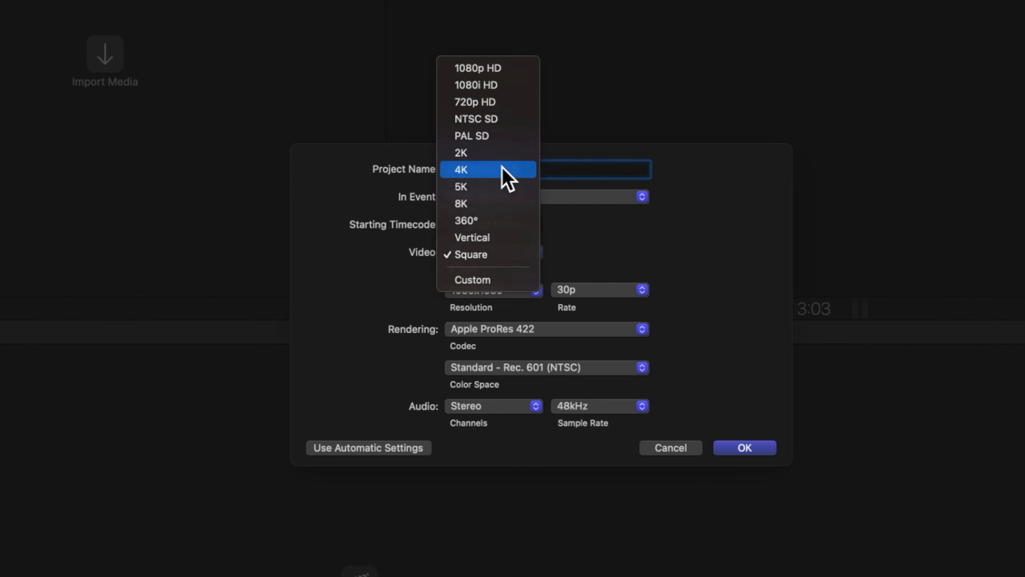
pyautogui.click(494, 217)
pyautogui.write('New ')
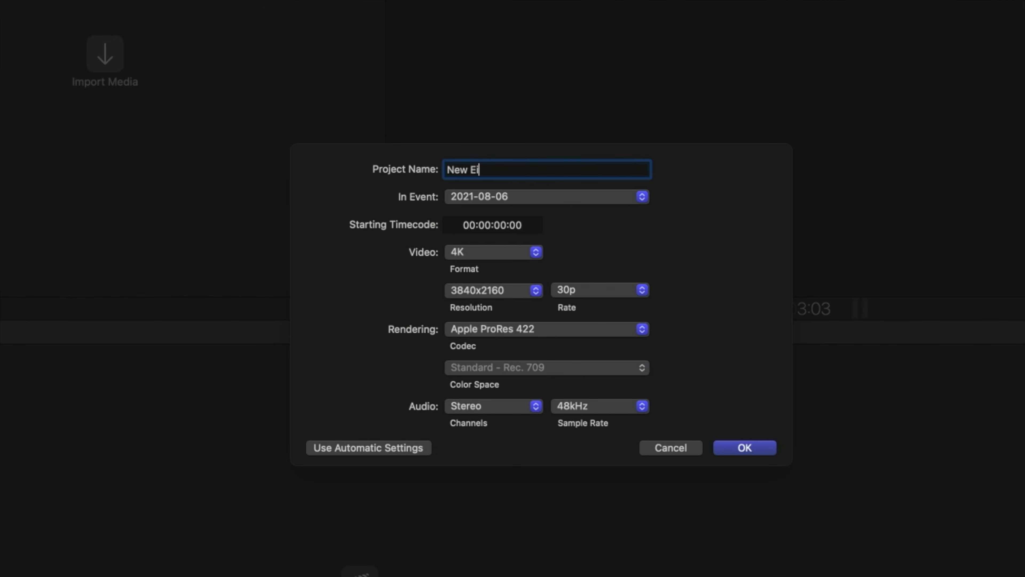
pyautogui.write('Edit Timeline')
pyautogui.press('Return')
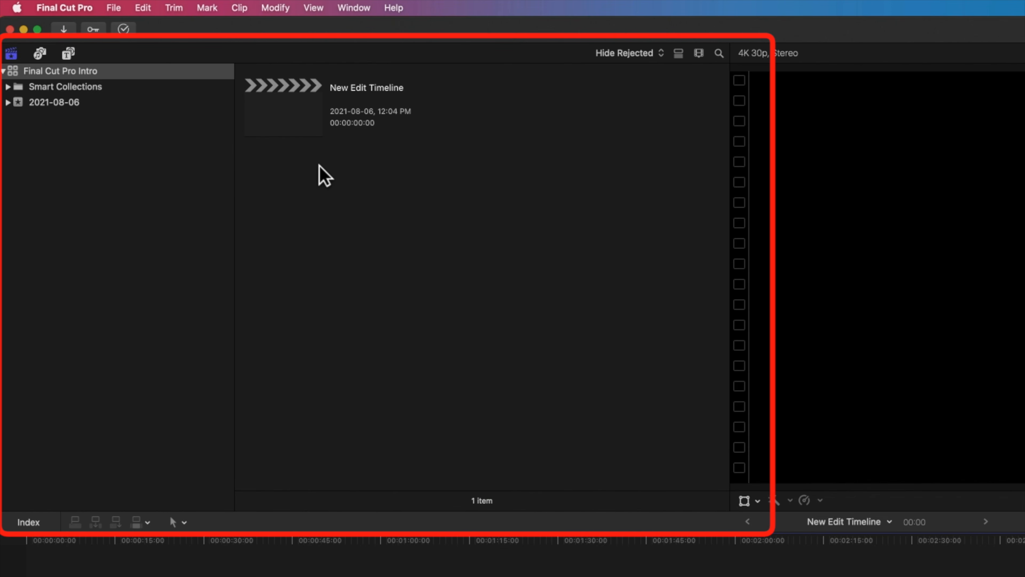
pyautogui.click(115, 7)
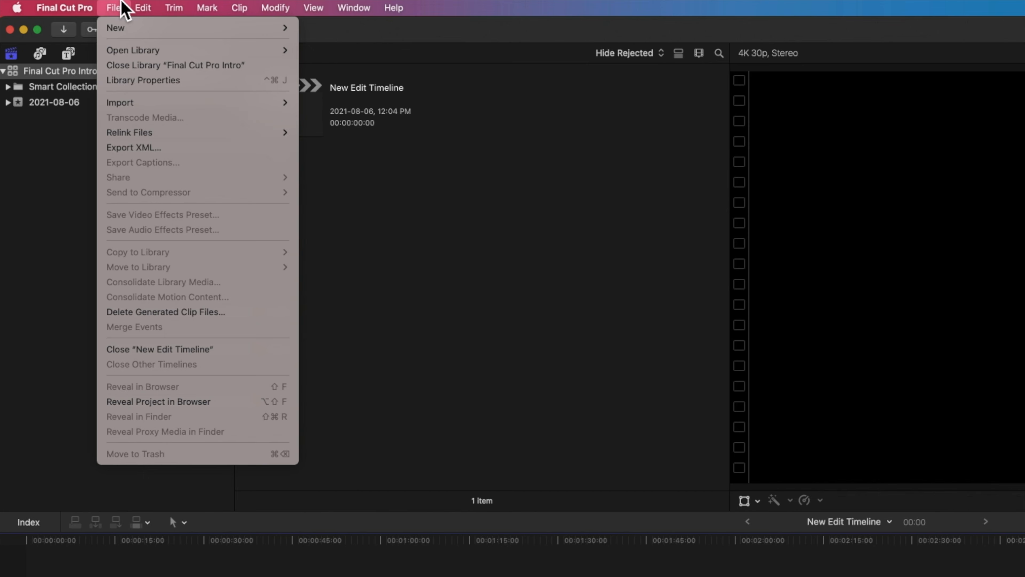
pyautogui.moveTo(153, 104)
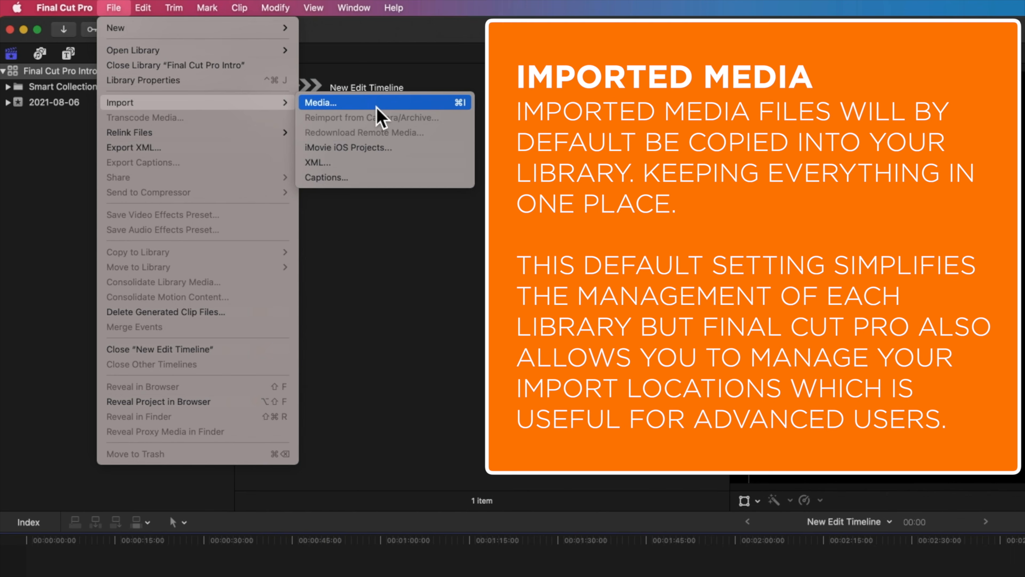
pyautogui.click(339, 22)
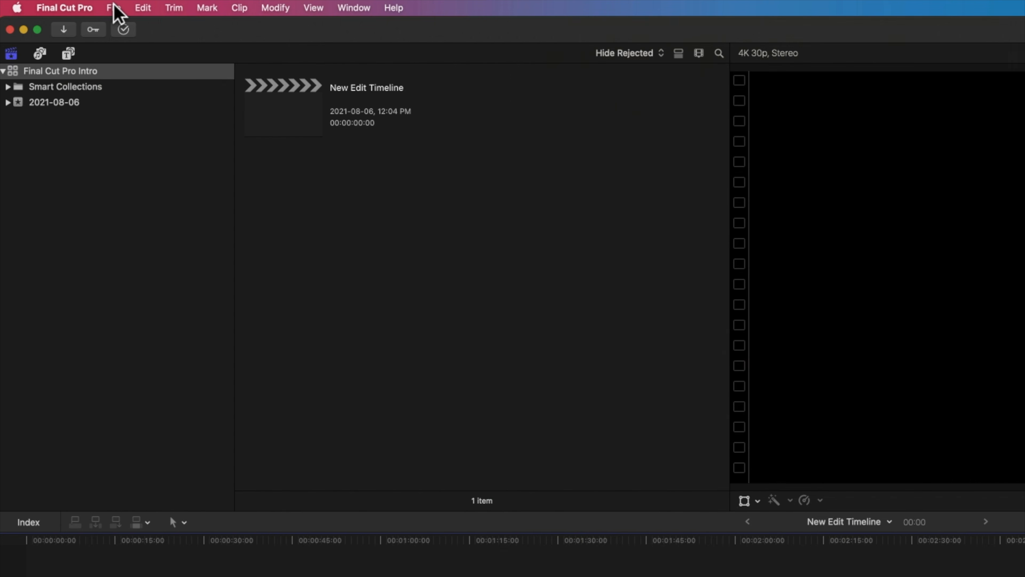
# Step: Open the recent library Greens Local Groceries - Interview May 2021 and browse through its clips
pyautogui.click(114, 7)
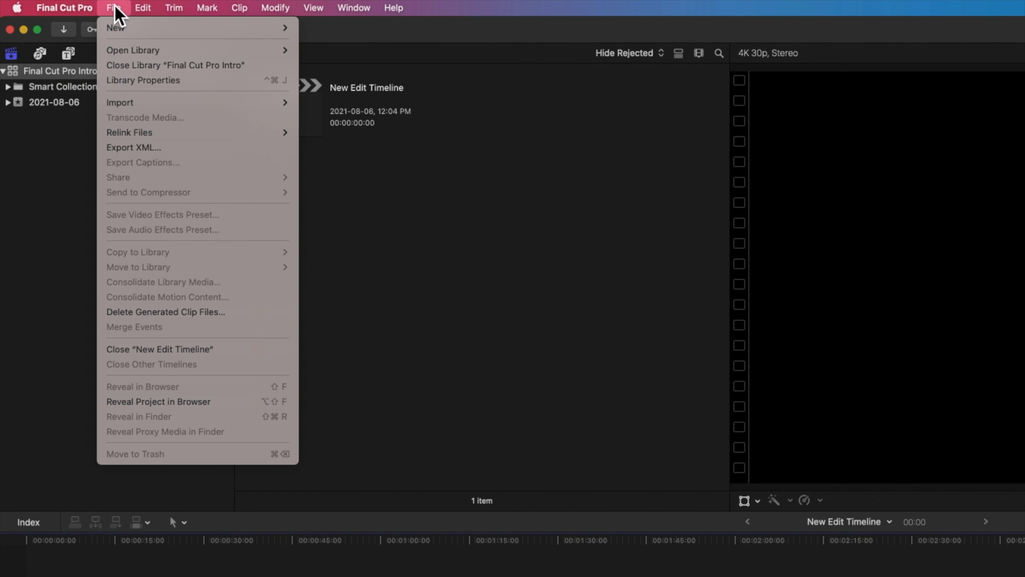
pyautogui.moveTo(135, 50)
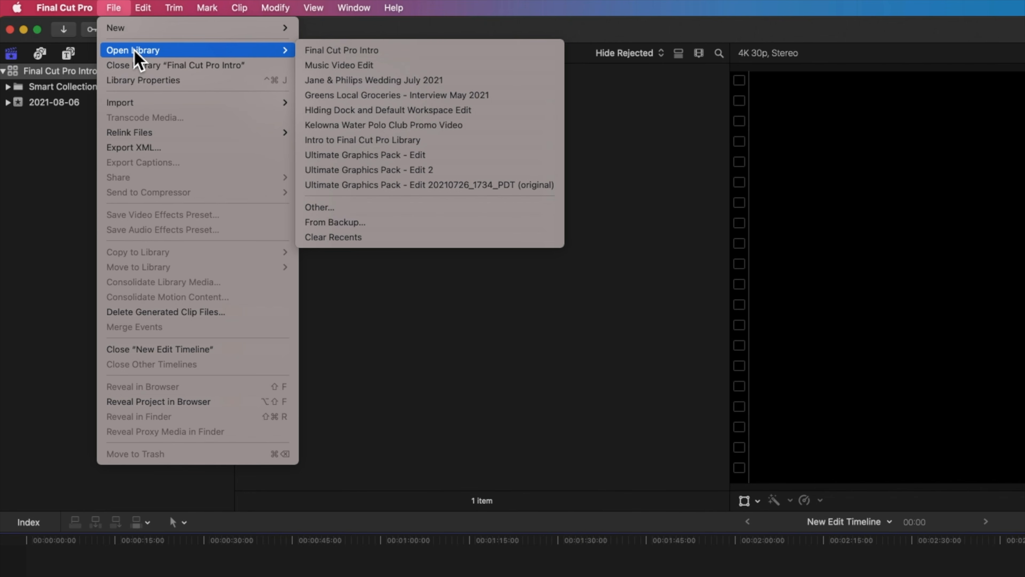
pyautogui.click(379, 95)
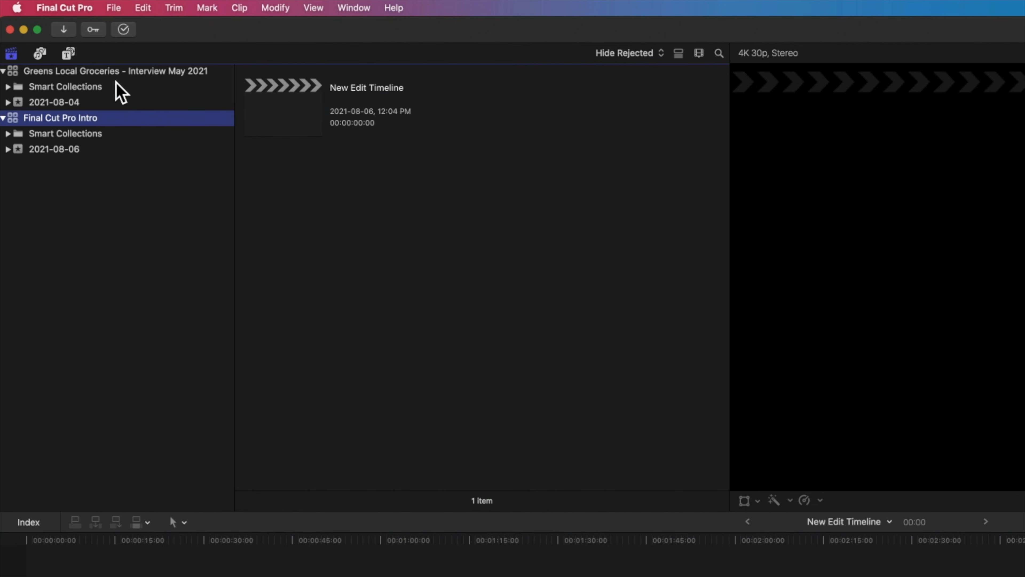
pyautogui.click(114, 74)
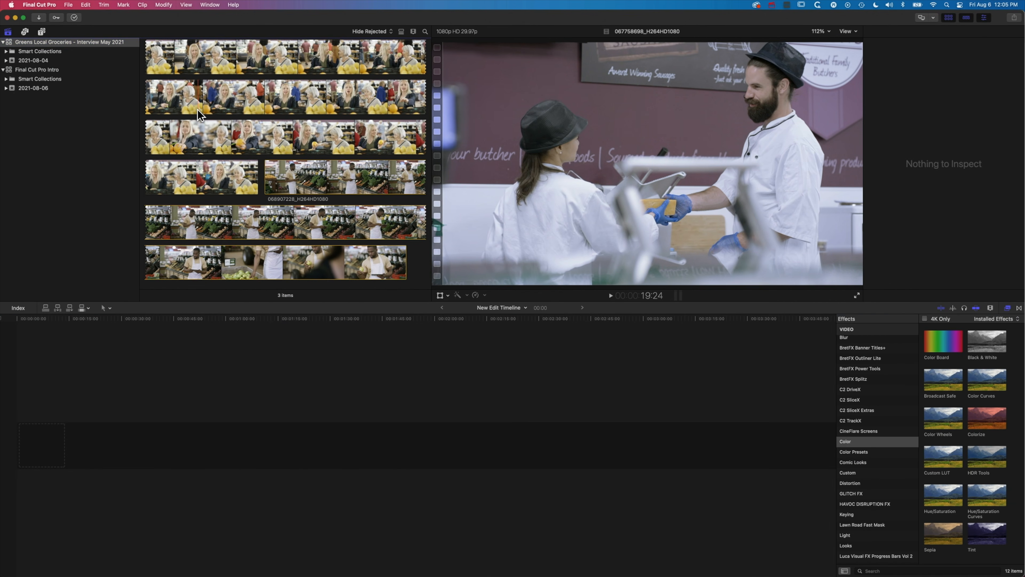
pyautogui.scroll(5, 198, 109)
pyautogui.scroll(4, 197, 110)
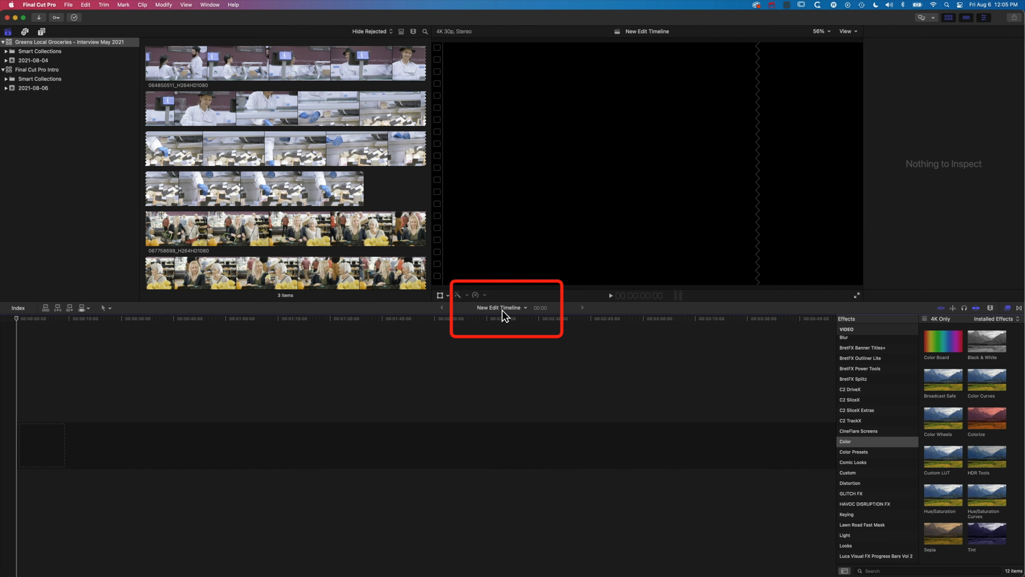
# Step: Create a new 4K project named Grocery Edit v01 in the Greens Local Groceries - Interview May 2021 library
pyautogui.click(41, 71)
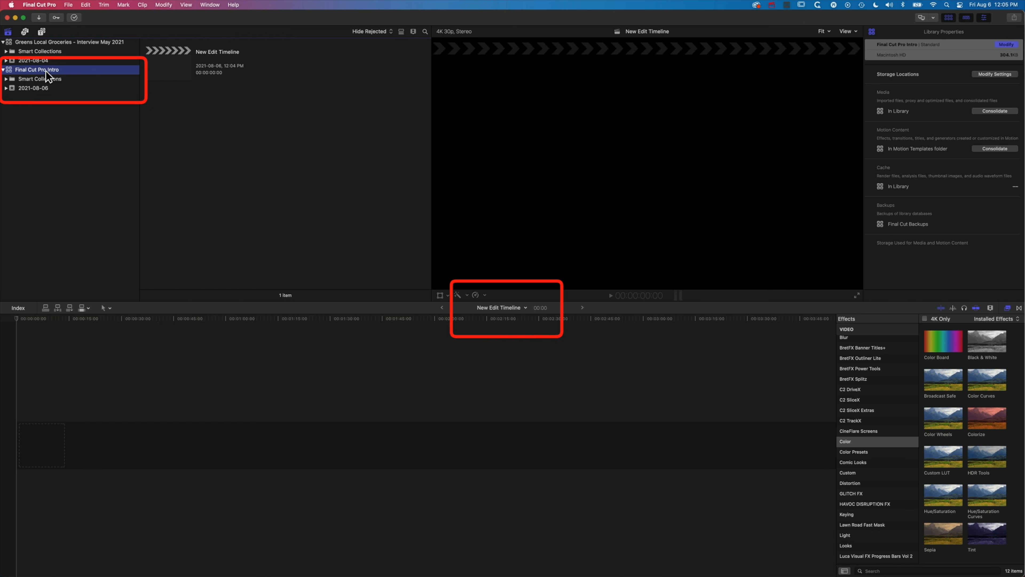
pyautogui.click(52, 41)
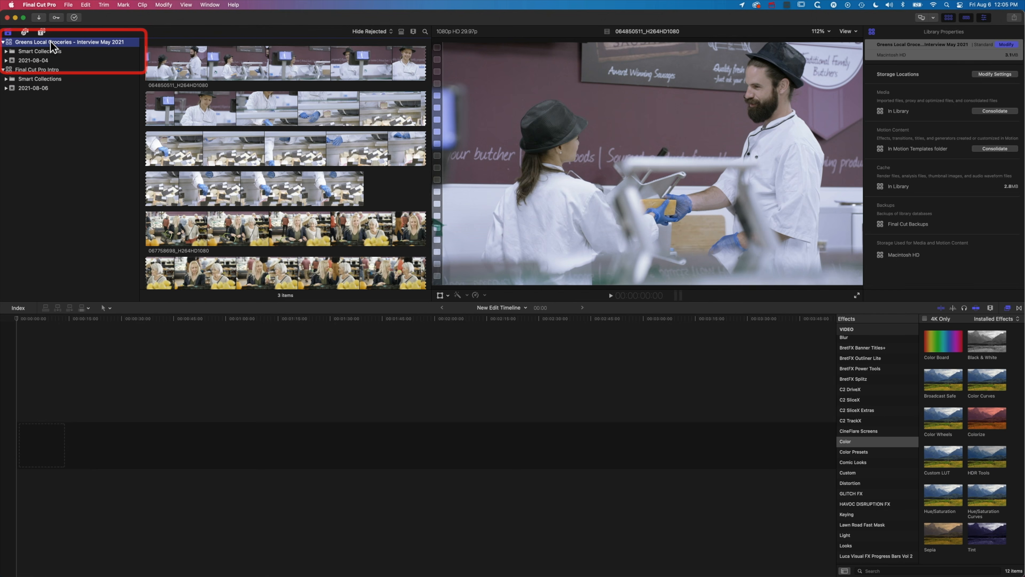
pyautogui.click(69, 5)
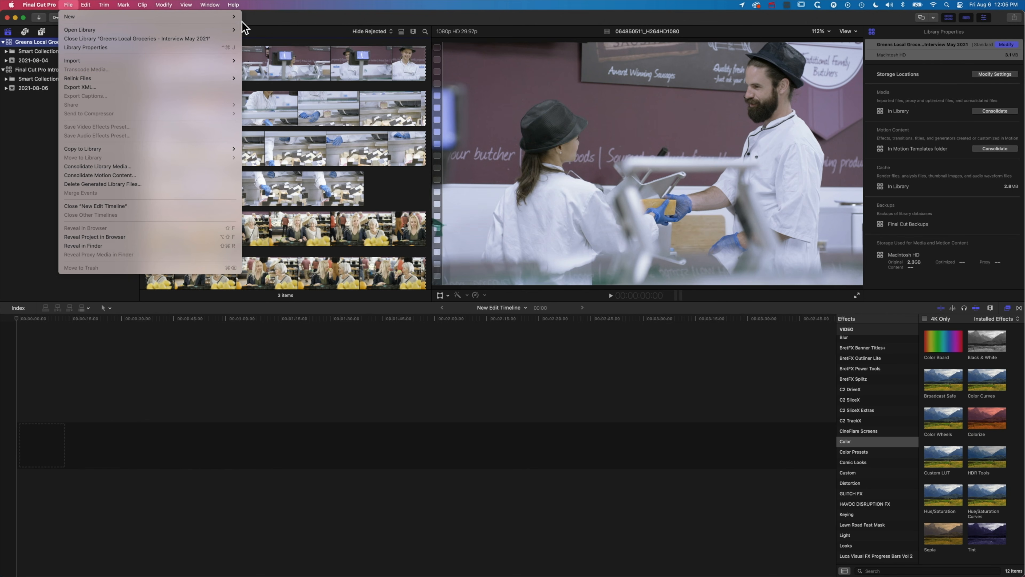
pyautogui.click(255, 17)
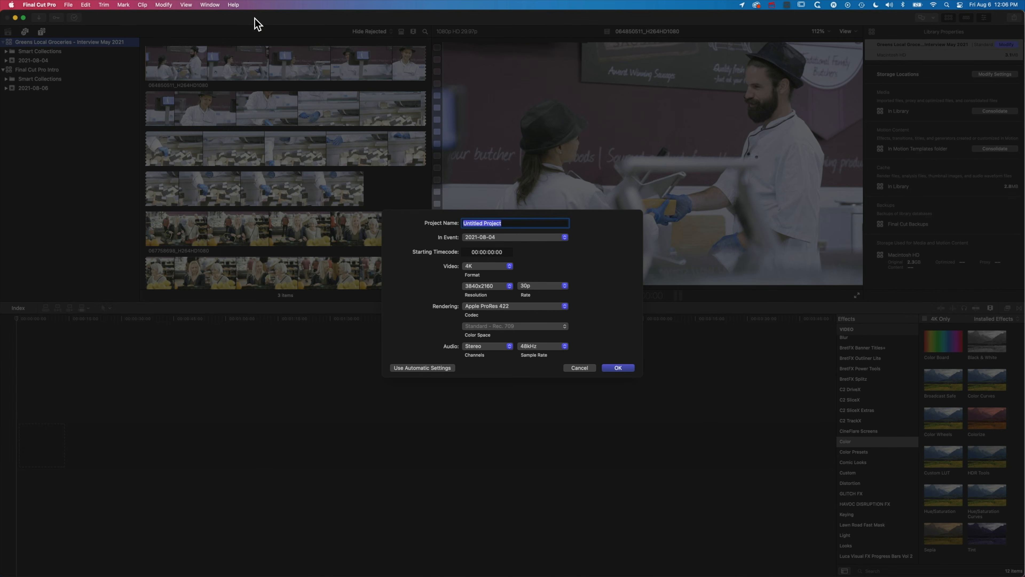
pyautogui.write('Grocery Edit v01')
pyautogui.press('Return')
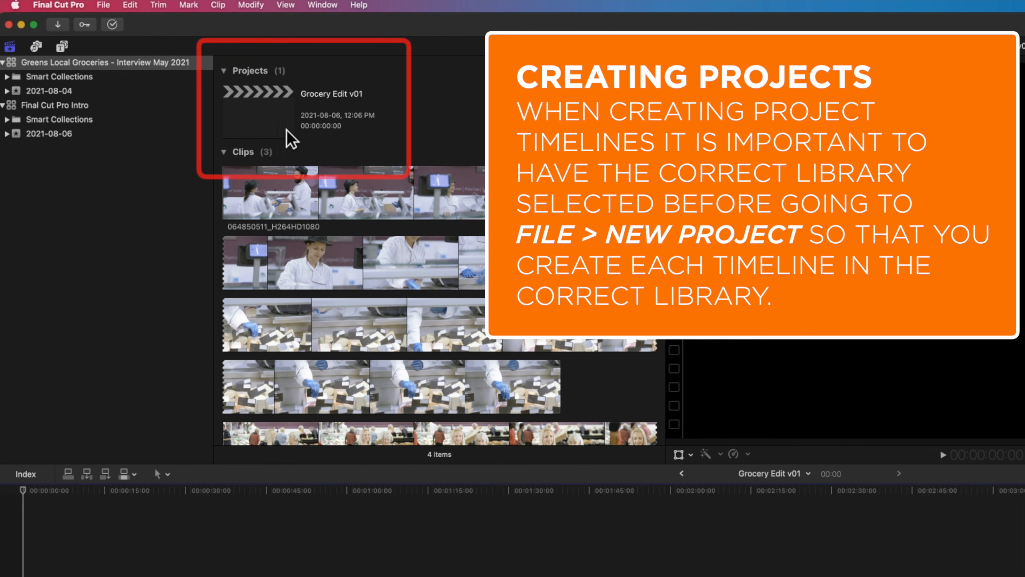
# Step: Compare the contents of the two open libraries and close the Final Cut Pro Intro library
pyautogui.click(82, 108)
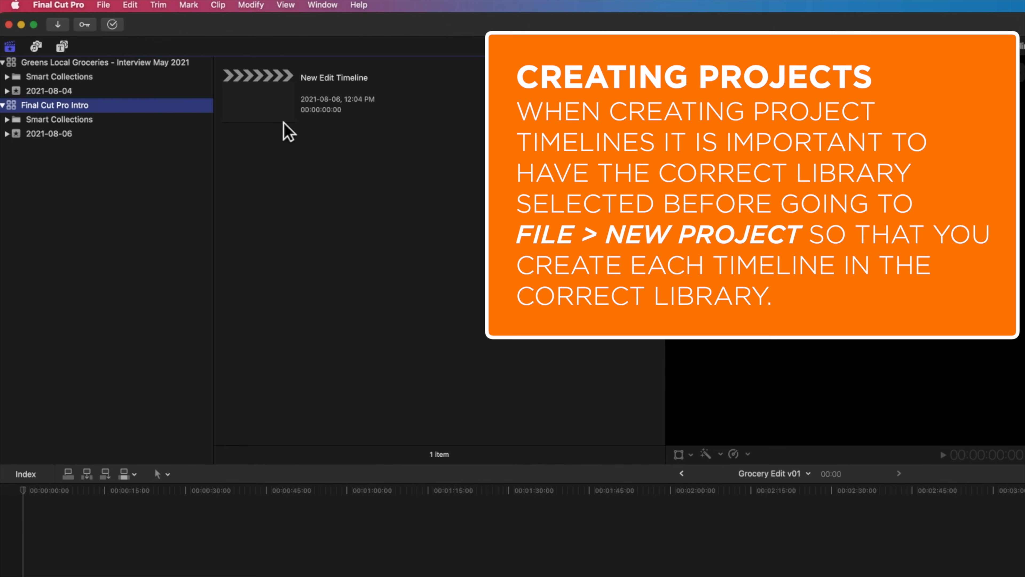
pyautogui.click(106, 63)
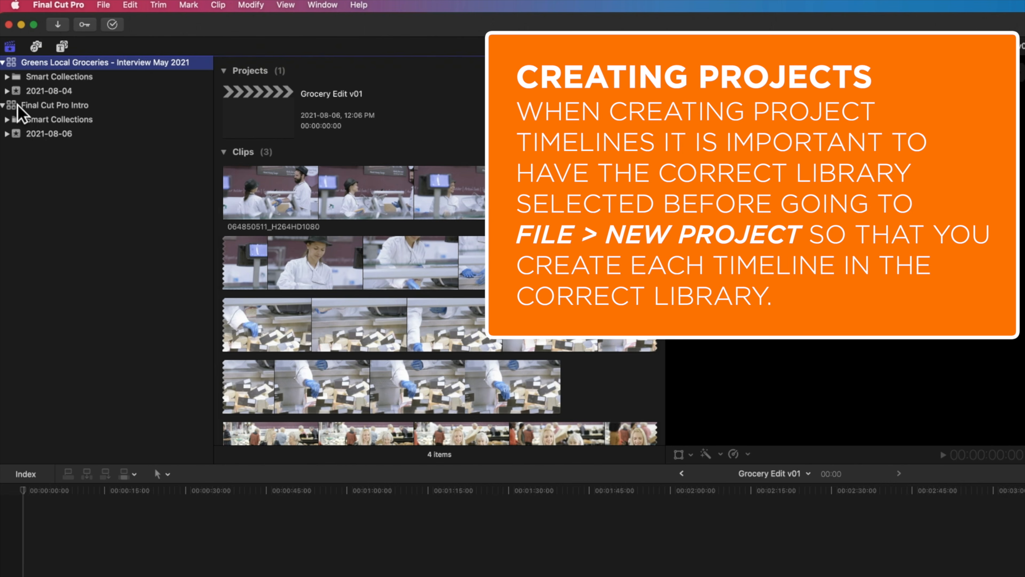
pyautogui.rightClick(43, 103)
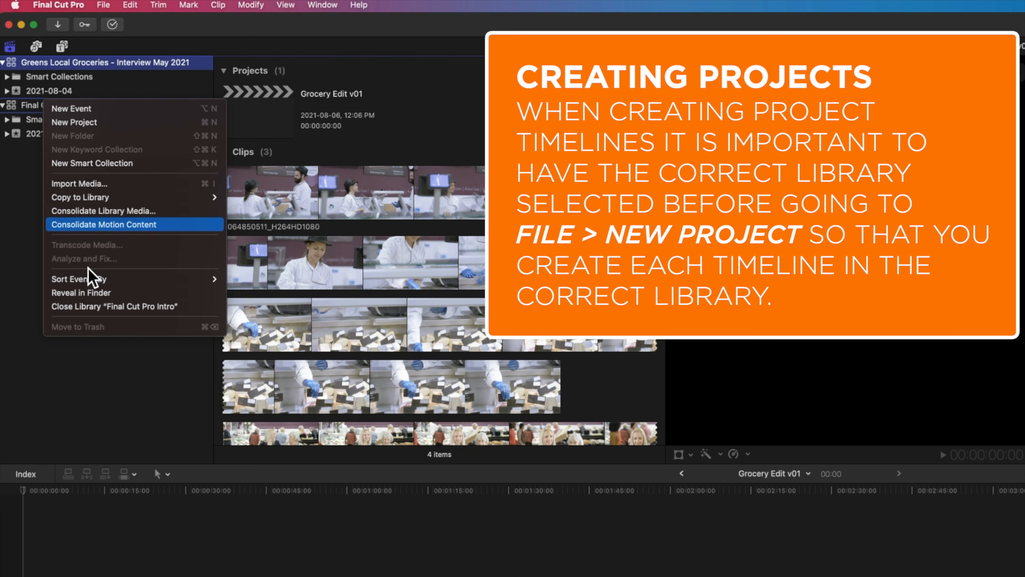
pyautogui.click(92, 307)
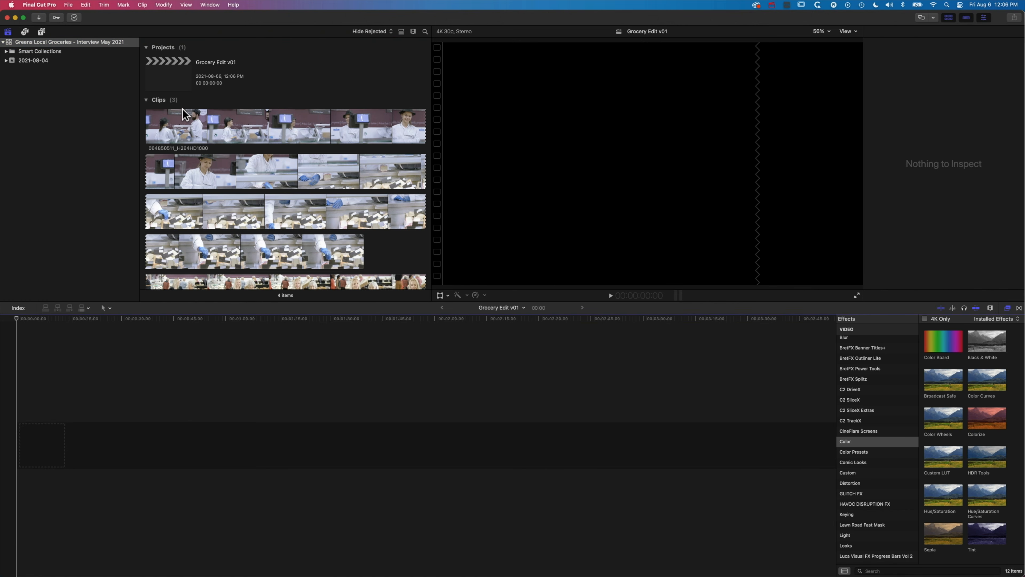
# Step: Add the whole clip 064850511_H264HD1080 to the start of the Grocery Edit v01 timeline
pyautogui.click(197, 129)
pyautogui.moveTo(193, 246); pyautogui.dragTo(81, 456)
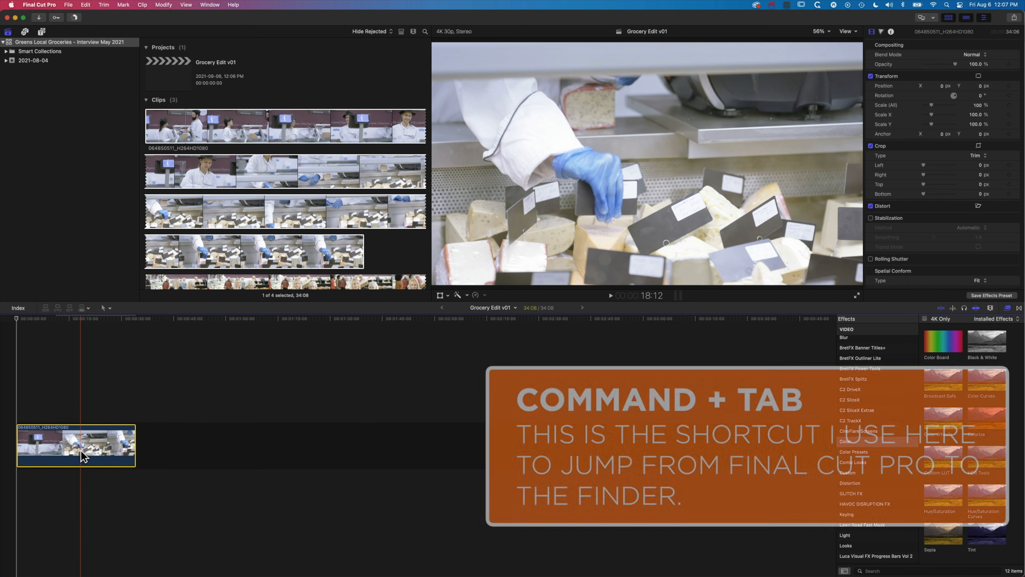
# Step: Switch to Finder and open the Music Video Edit library from the Movies folder
pyautogui.press('super+Tab')
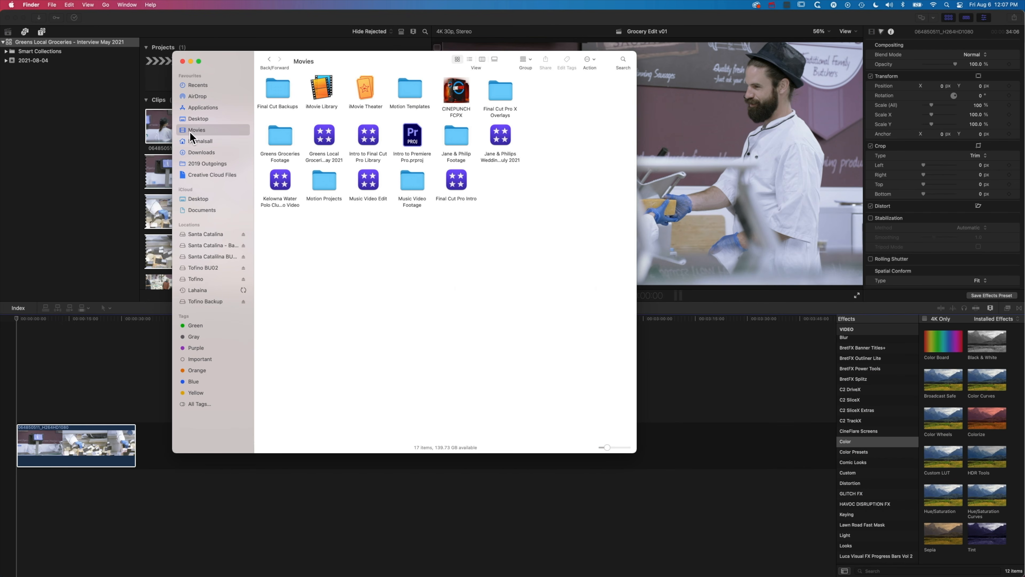
pyautogui.click(364, 183)
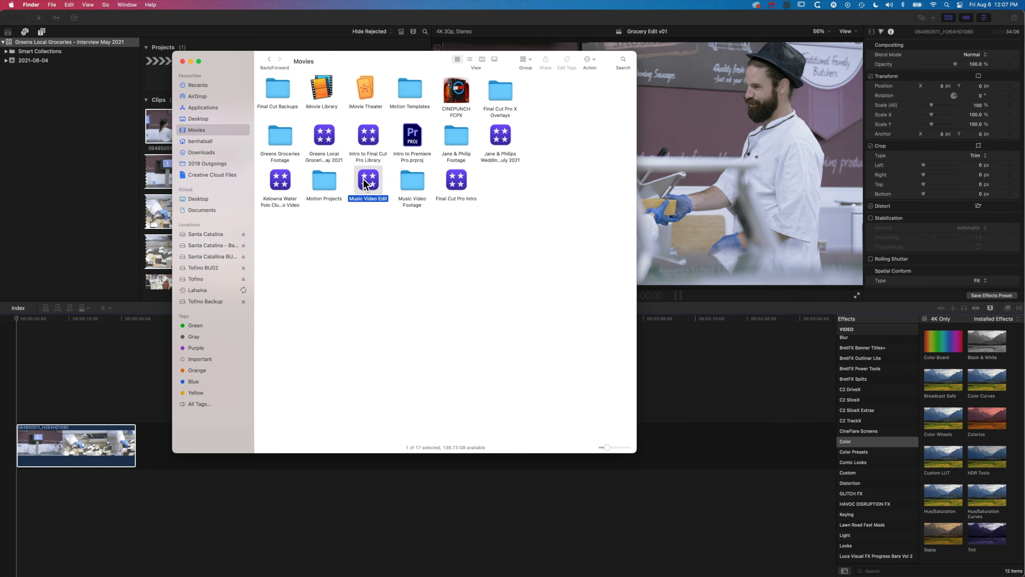
pyautogui.doubleClick(364, 183)
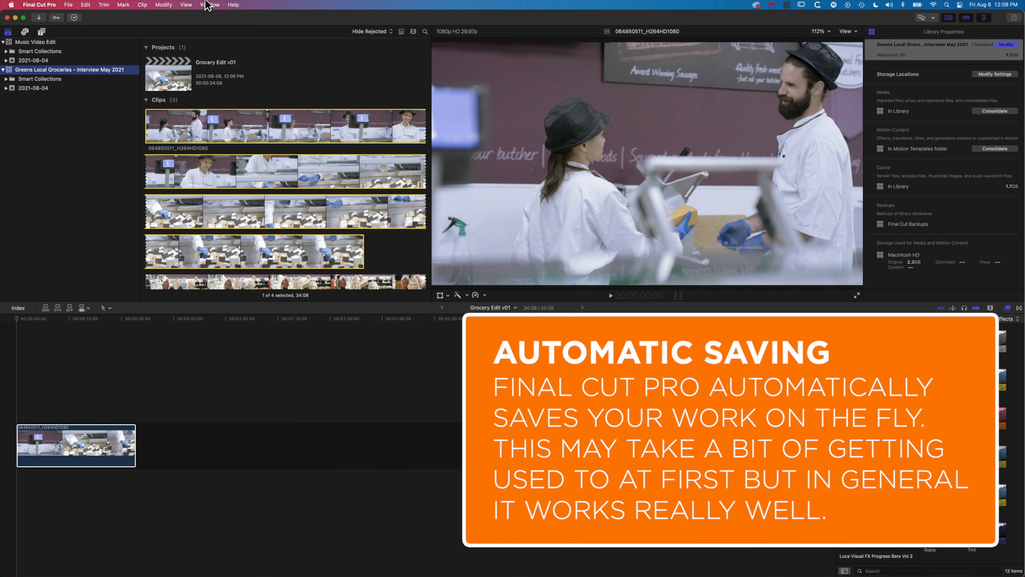
# Step: Examine the restore dates offered for opening a backup of the Greens Local Groceries library, without restoring one
pyautogui.click(69, 5)
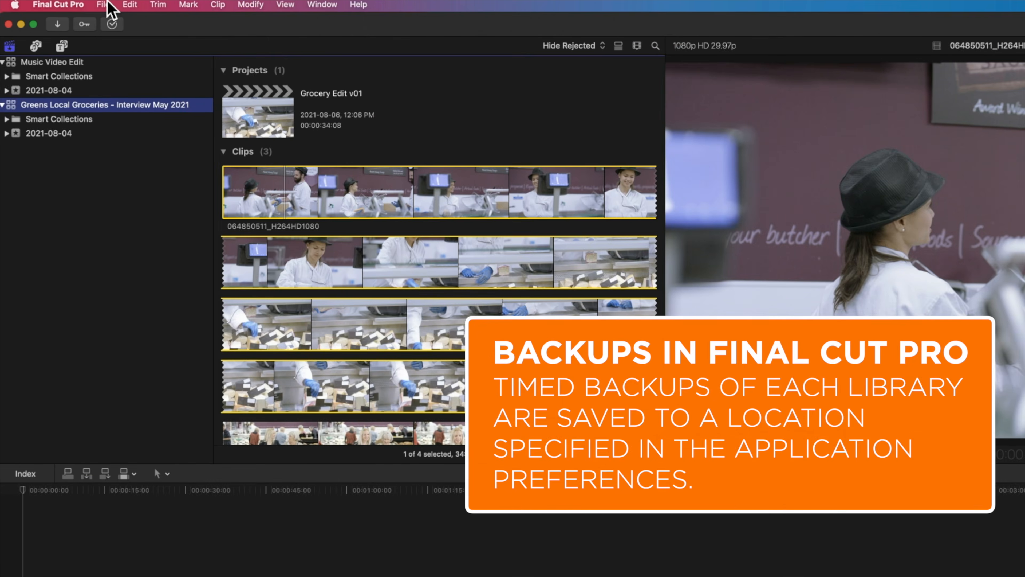
pyautogui.click(90, 4)
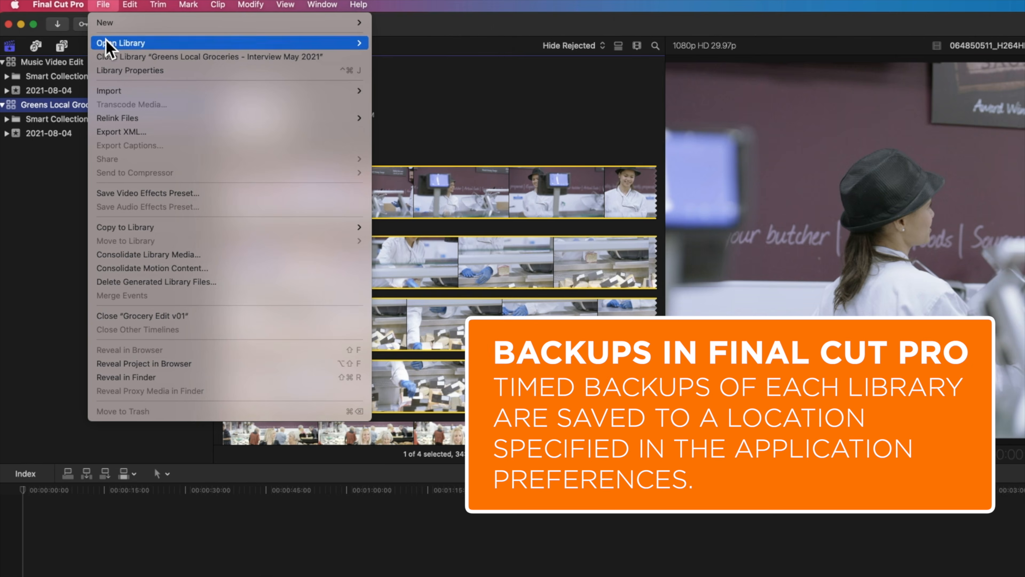
pyautogui.moveTo(150, 41)
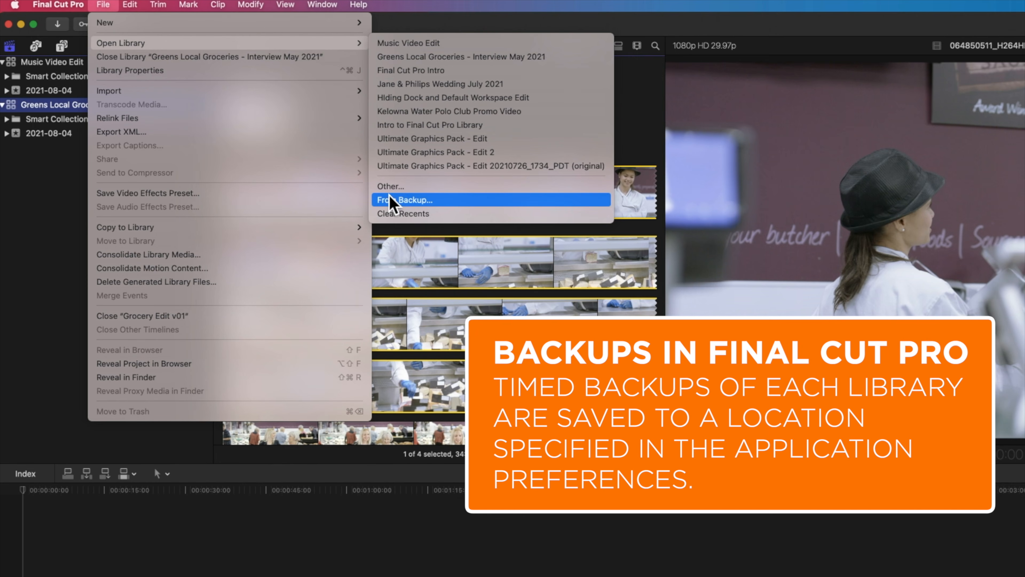
pyautogui.click(432, 199)
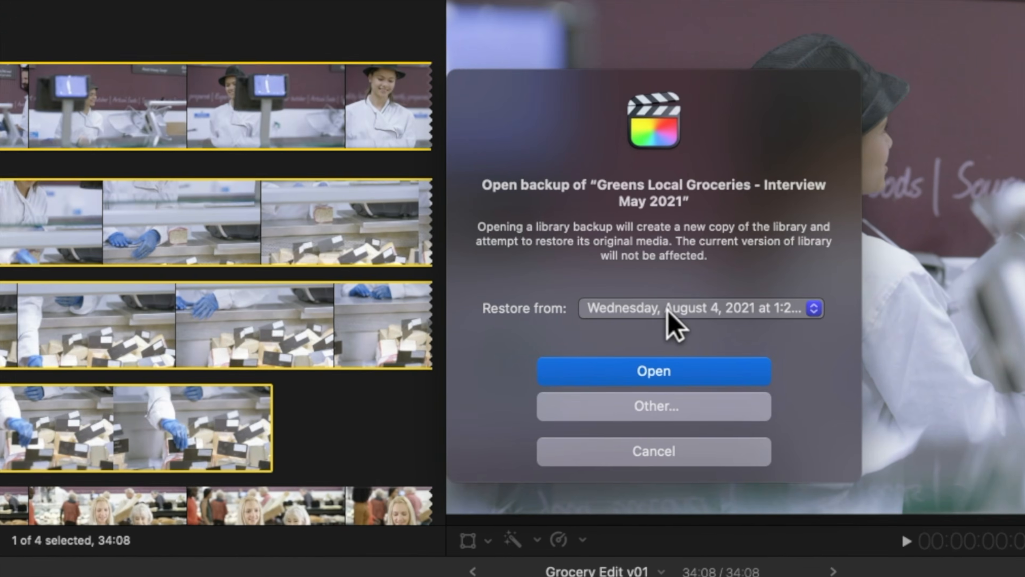
pyautogui.click(668, 311)
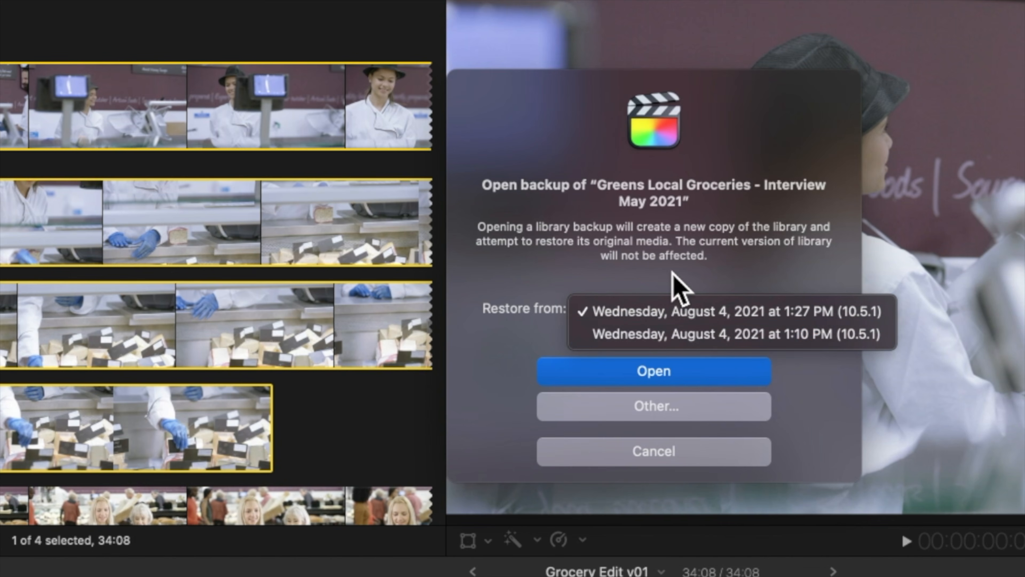
pyautogui.click(616, 258)
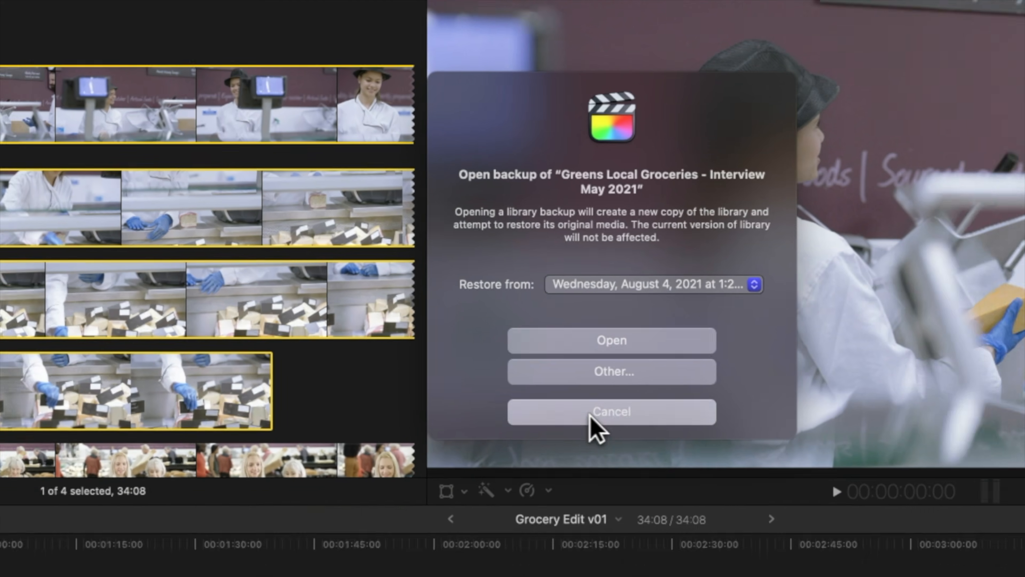
pyautogui.click(632, 457)
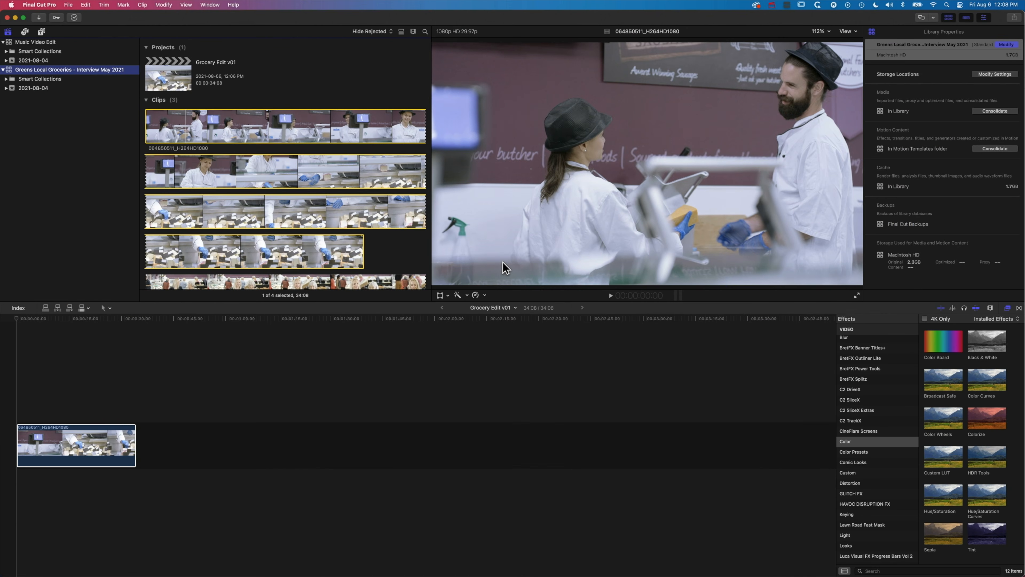
# Step: Switch to Finder and examine the Final Cut Backups folder in Movies, including the dated backups inside one library's folder
pyautogui.press('super+Tab')
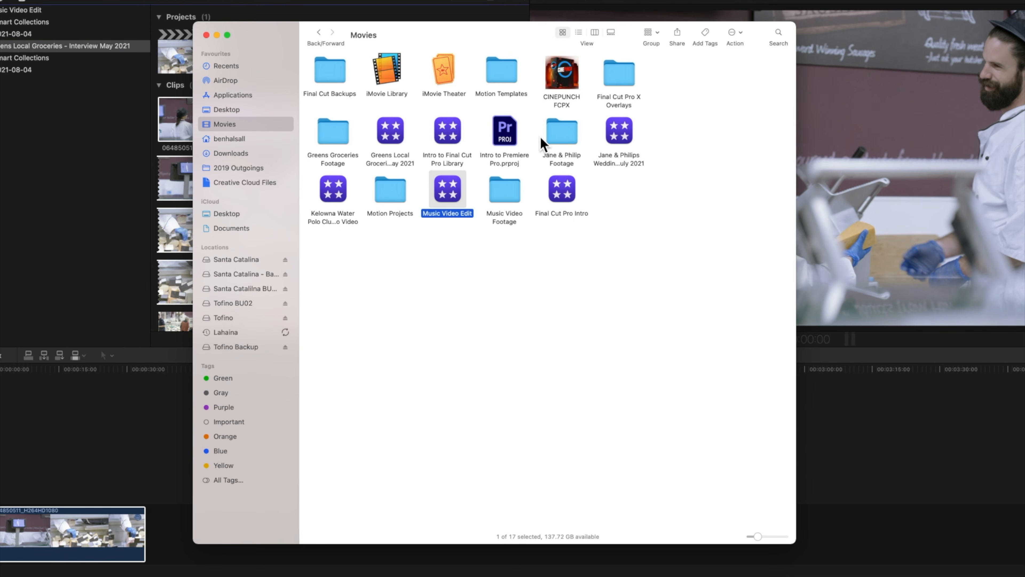
pyautogui.click(328, 73)
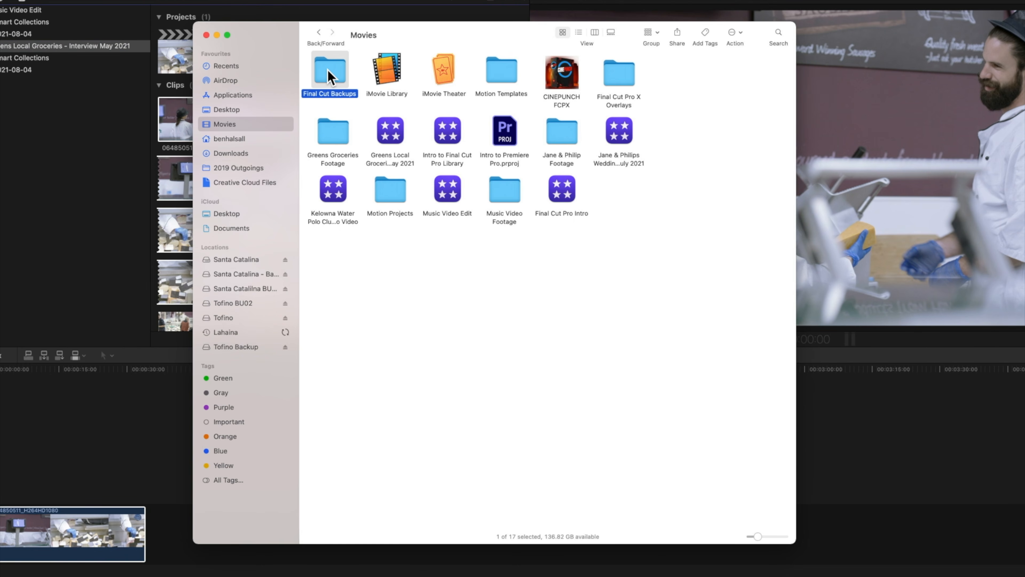
pyautogui.doubleClick(329, 75)
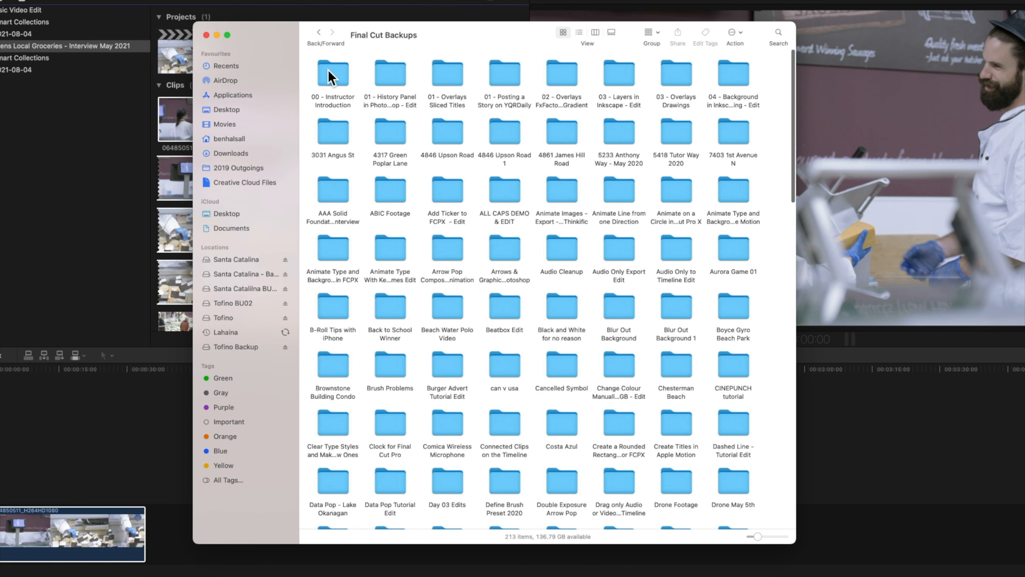
pyautogui.doubleClick(556, 139)
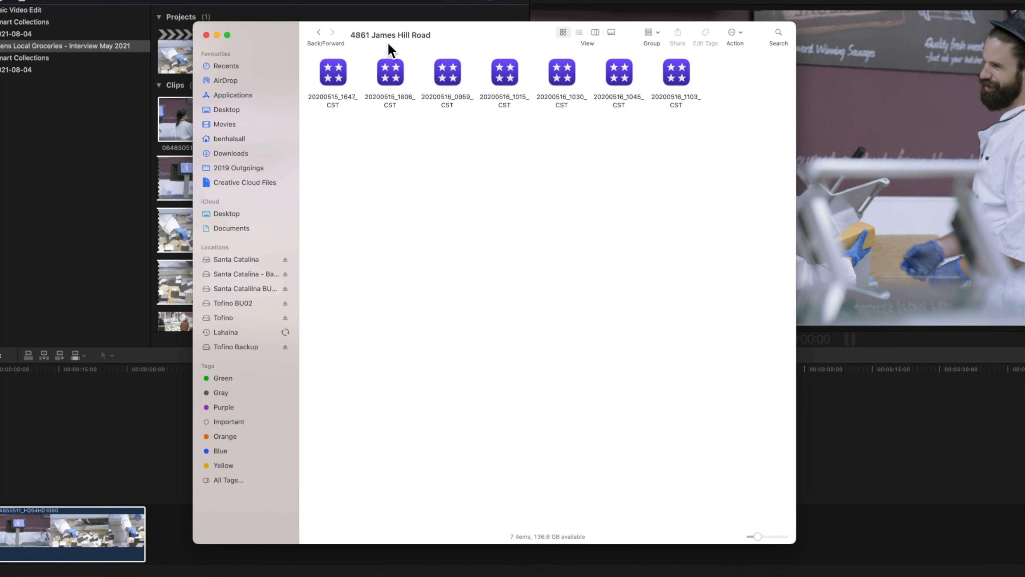
pyautogui.click(318, 33)
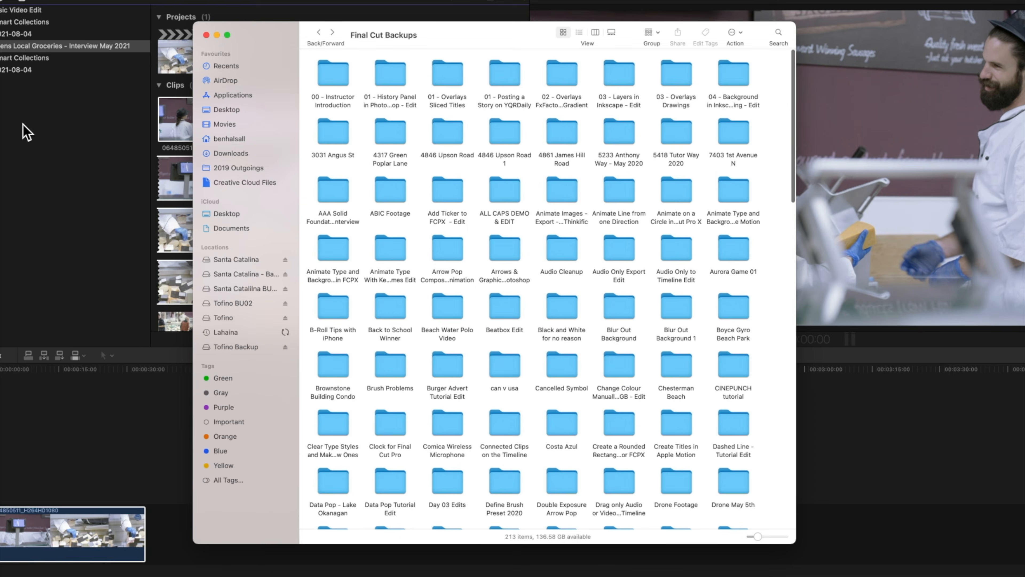
# Step: Switch back to Final Cut Pro and create a Square-format project named Square Grocery for Instagram in the Greens Local Groceries library's 2021-08-04 event
pyautogui.click(10, 135)
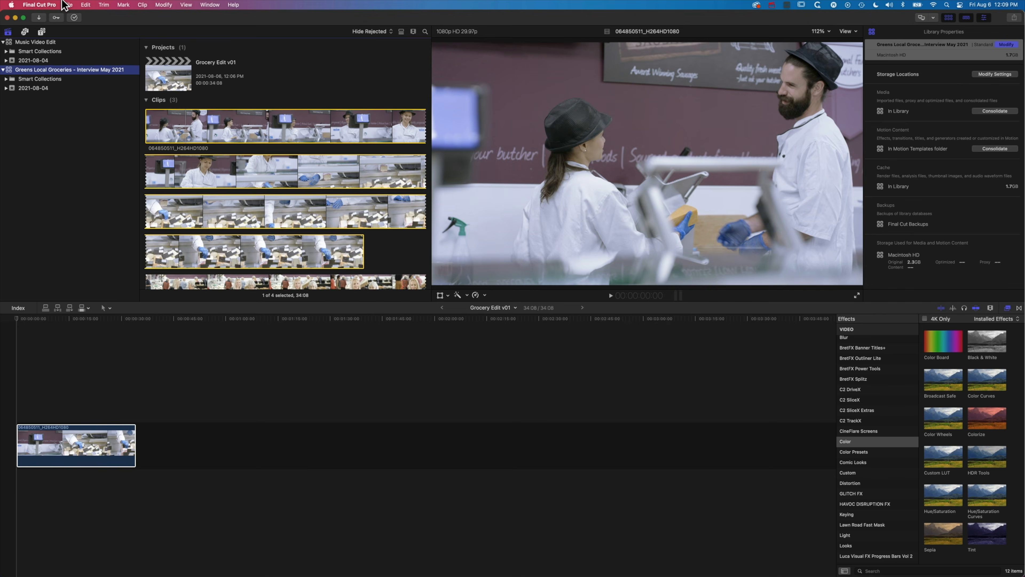
pyautogui.click(67, 6)
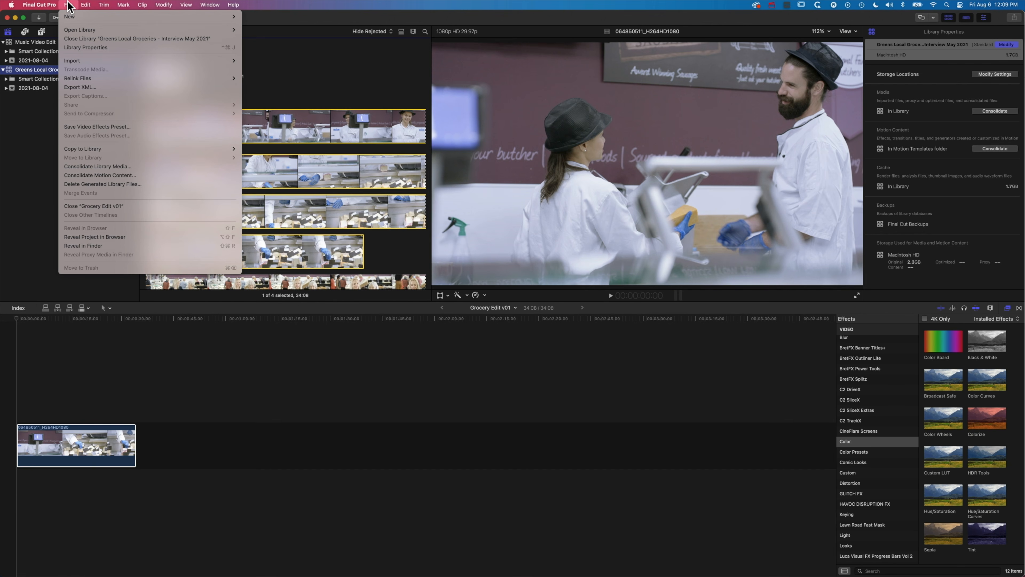
pyautogui.moveTo(97, 16)
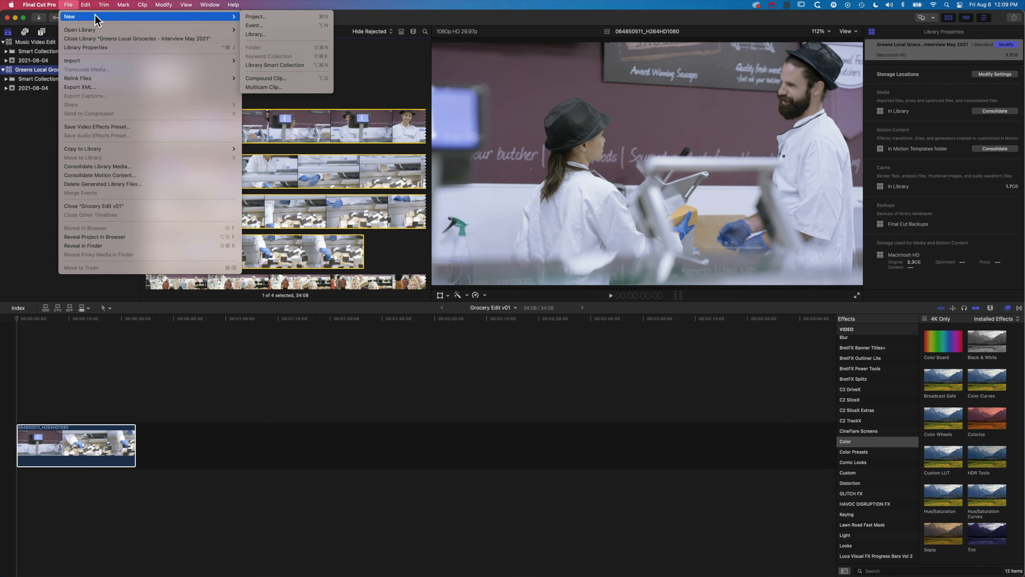
pyautogui.click(257, 18)
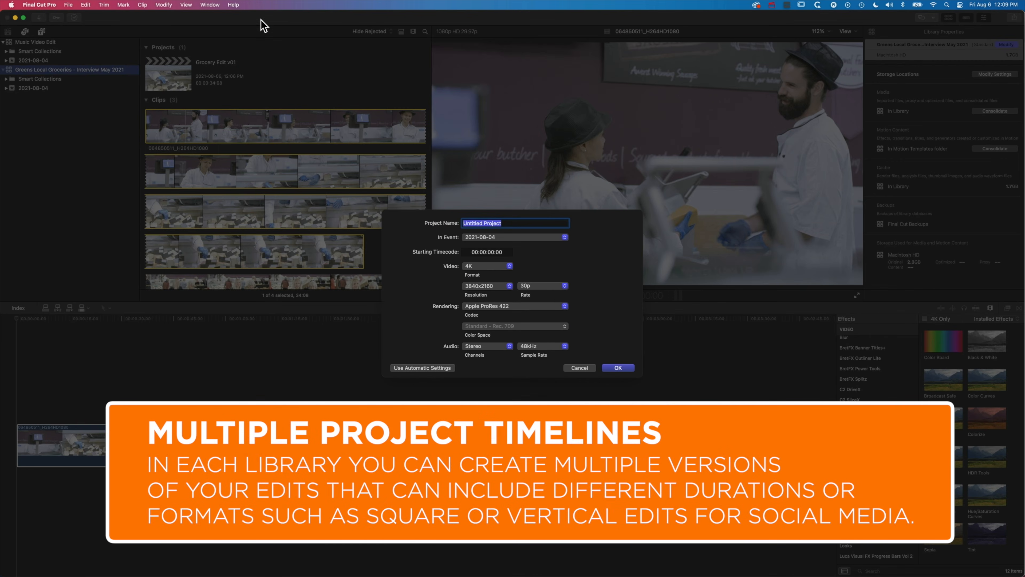
pyautogui.write('Square Grocery for Instagram')
pyautogui.click(490, 266)
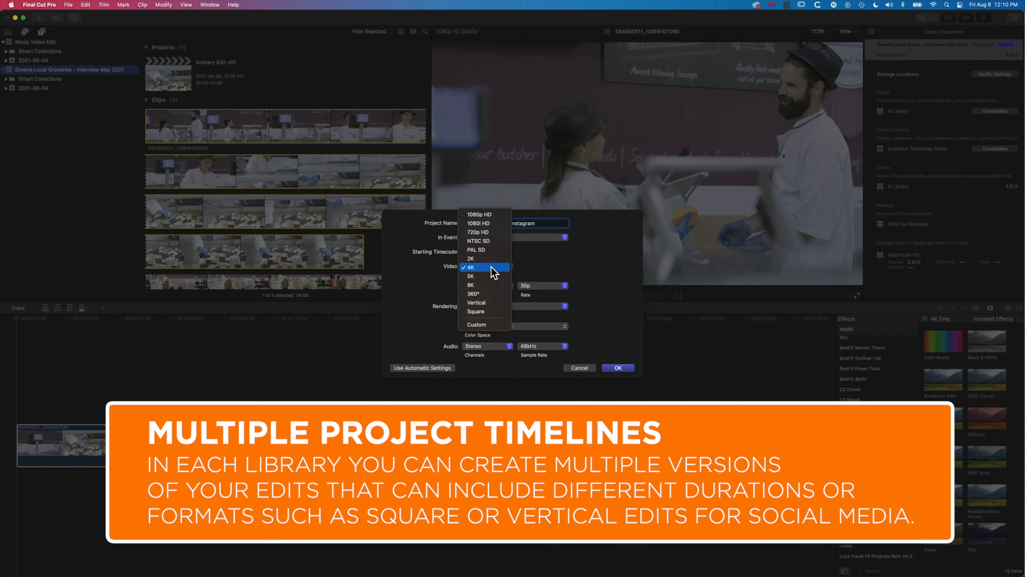
pyautogui.click(484, 310)
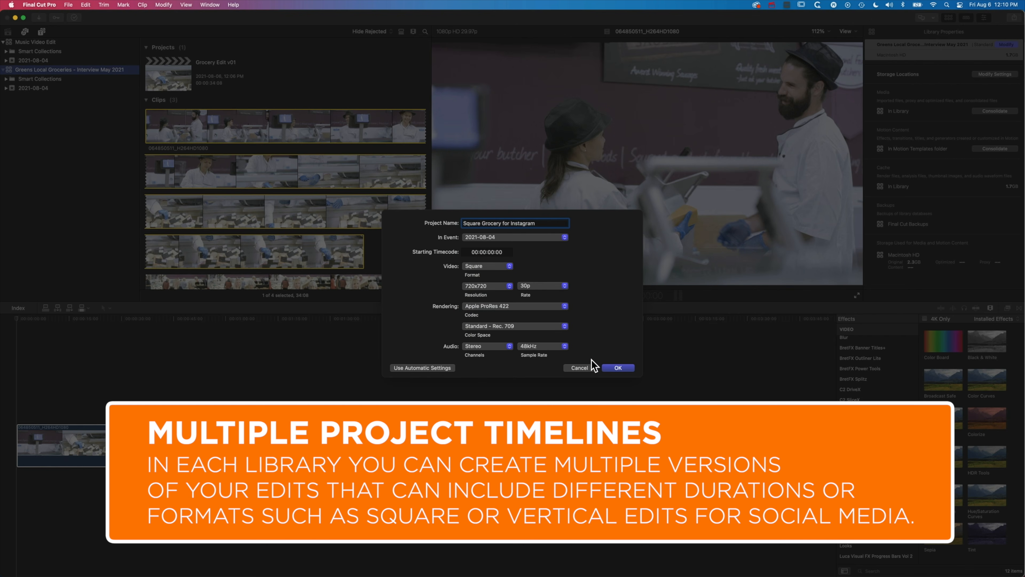
pyautogui.click(618, 367)
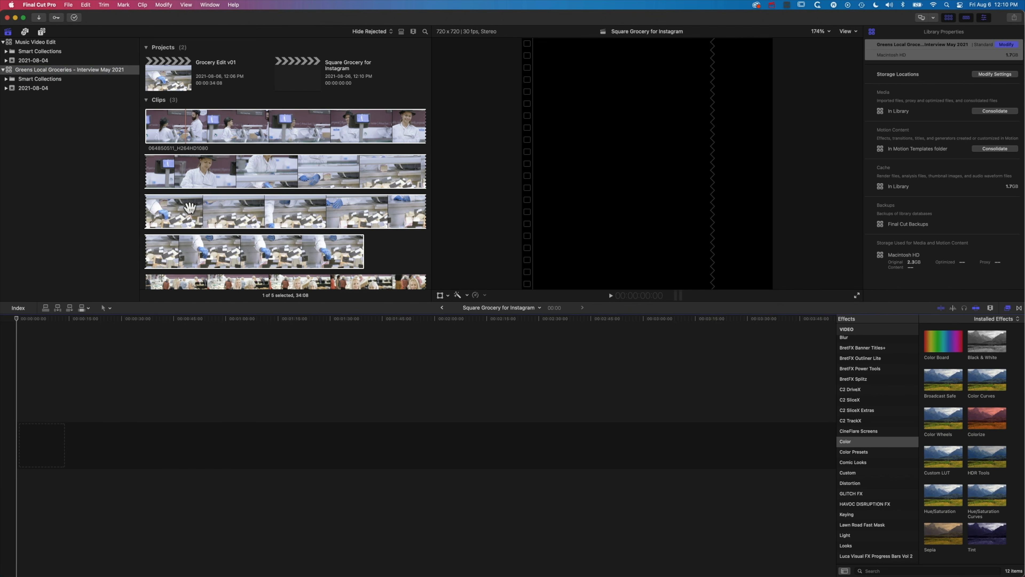
# Step: Add the whole clip of the two women grocery shopping to the start of the square timeline and place the playhead about 18 seconds in
pyautogui.click(205, 279)
pyautogui.moveTo(205, 279); pyautogui.dragTo(35, 448)
pyautogui.click(81, 318)
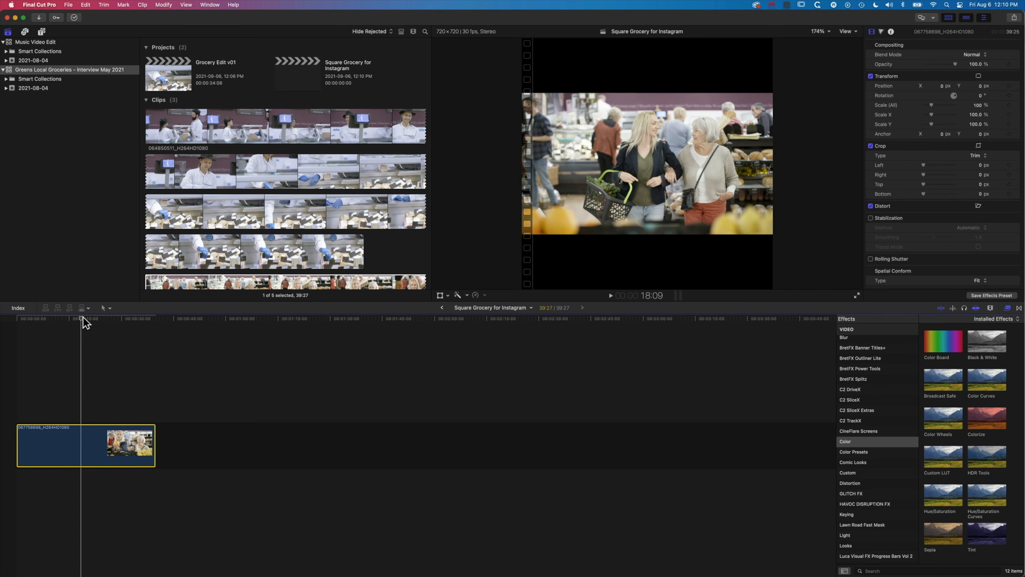
# Step: Scale the clip up with Transform to about 187% so it fills the square frame, and check the framing at about 13 seconds
pyautogui.click(441, 294)
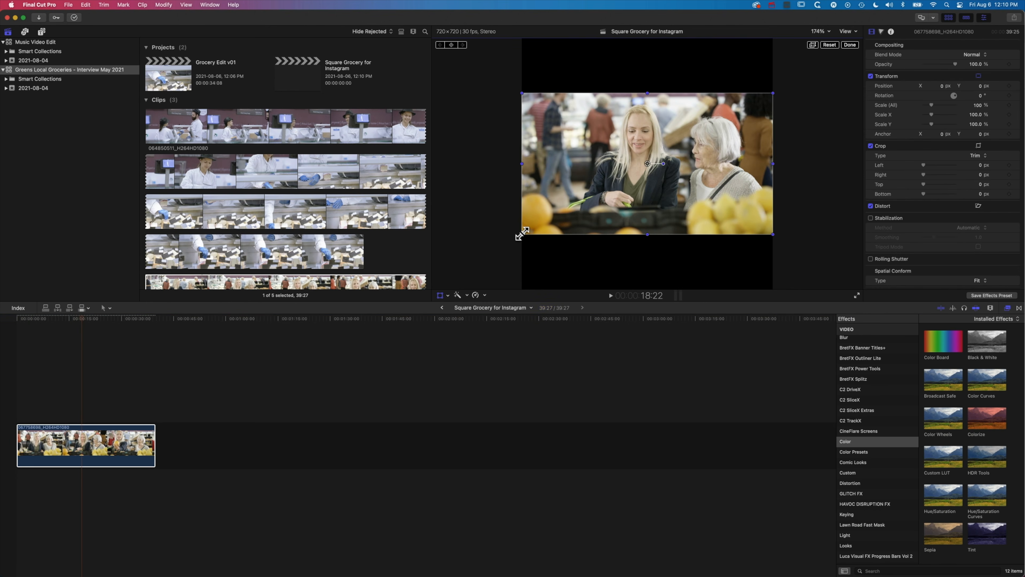
pyautogui.moveTo(521, 233); pyautogui.dragTo(451, 294)
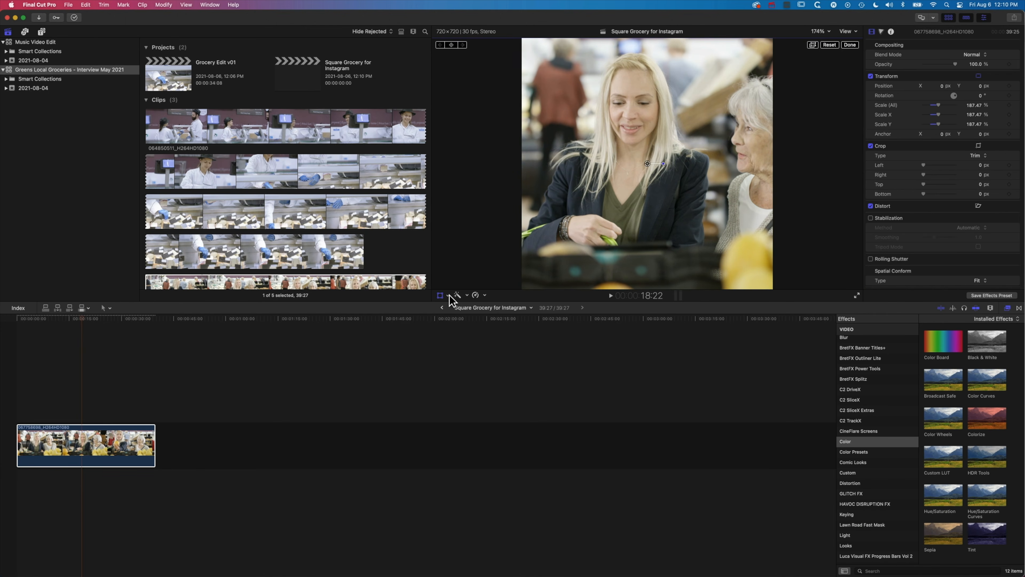
pyautogui.moveTo(82, 319); pyautogui.dragTo(64, 318)
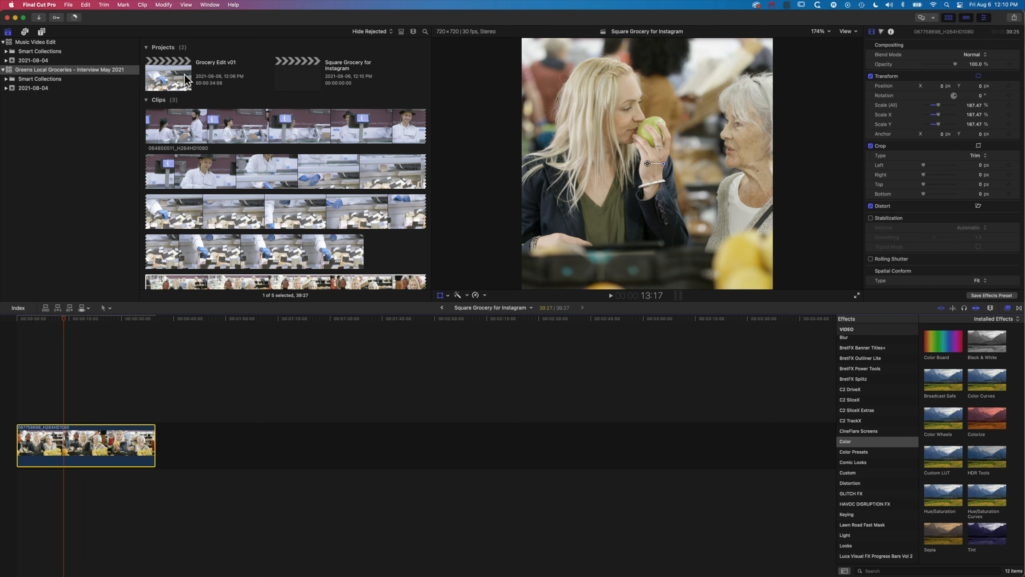
# Step: Open the Grocery Edit v01 timeline and return to the Square Grocery for Instagram timeline to compare the two projects
pyautogui.doubleClick(179, 81)
pyautogui.doubleClick(311, 80)
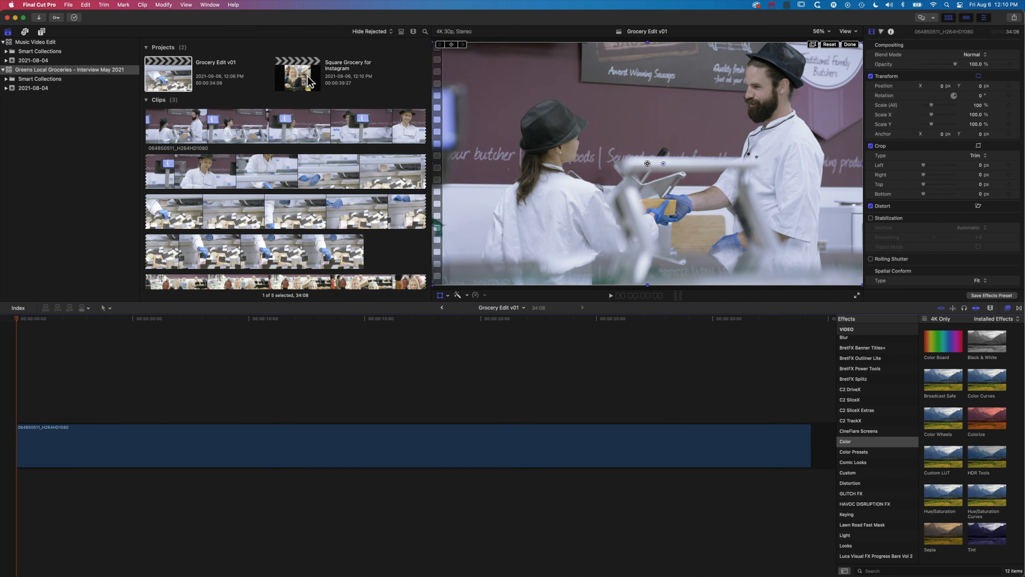